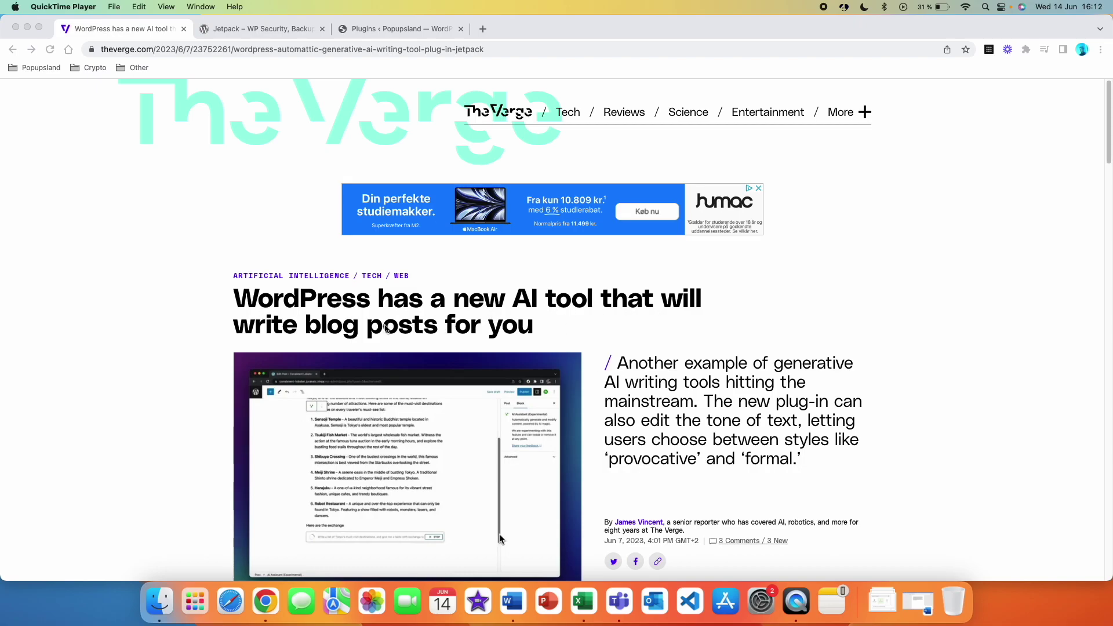
Bring up the Verge article on WordPress's AI tool, then switch to the Jetpack – WP Security tab.
left_click(565, 341)
scroll(565, 341, "down", 3)
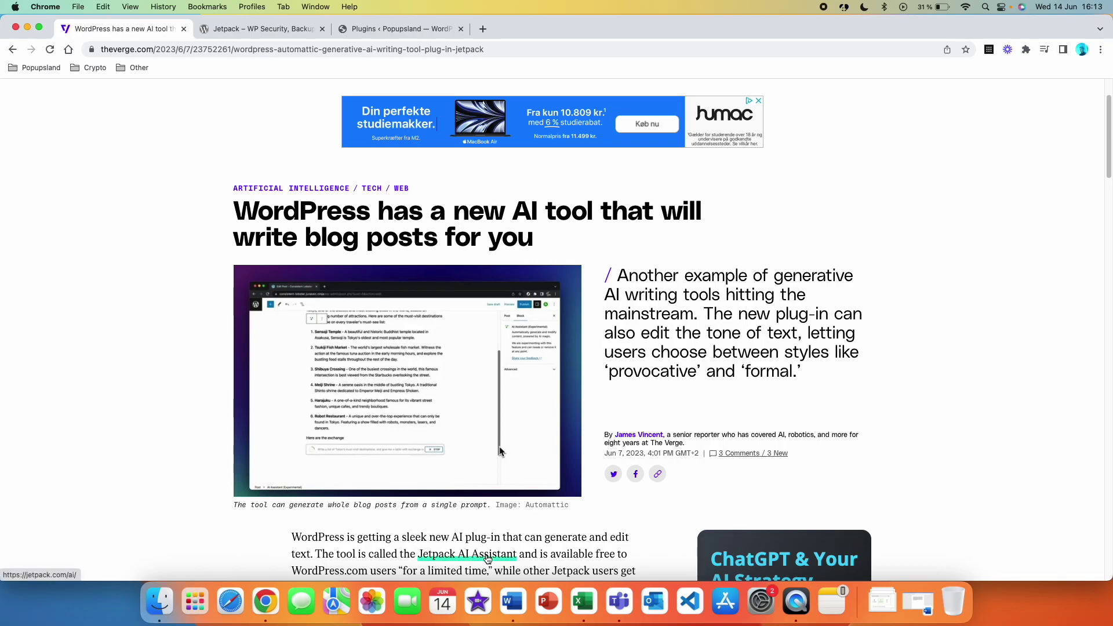
key("ctrl+Tab")
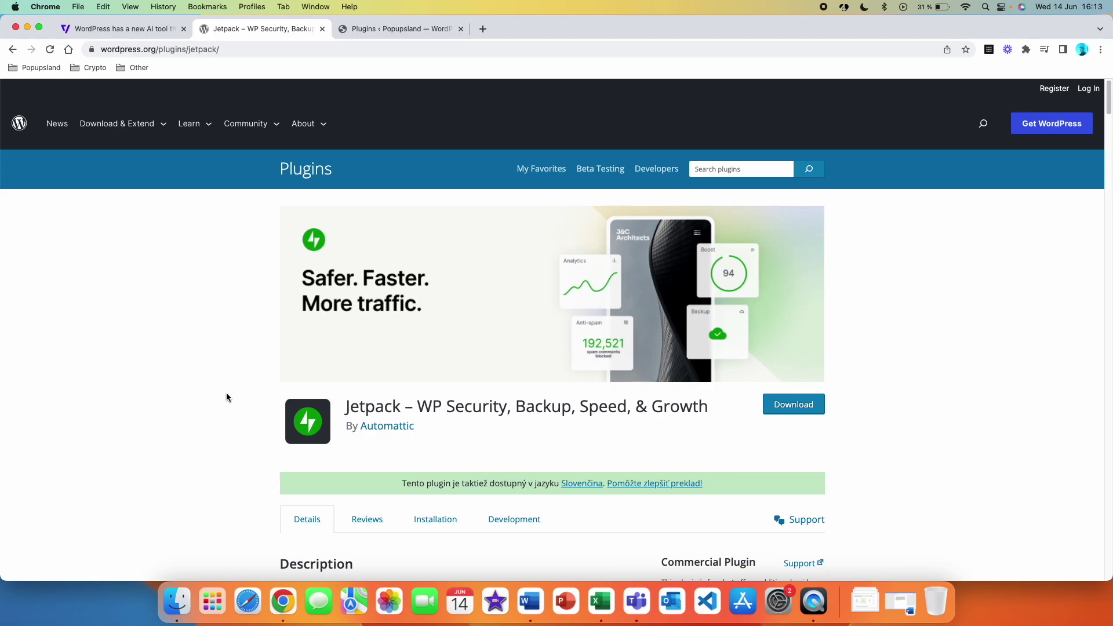
scroll(406, 400, "down", 3)
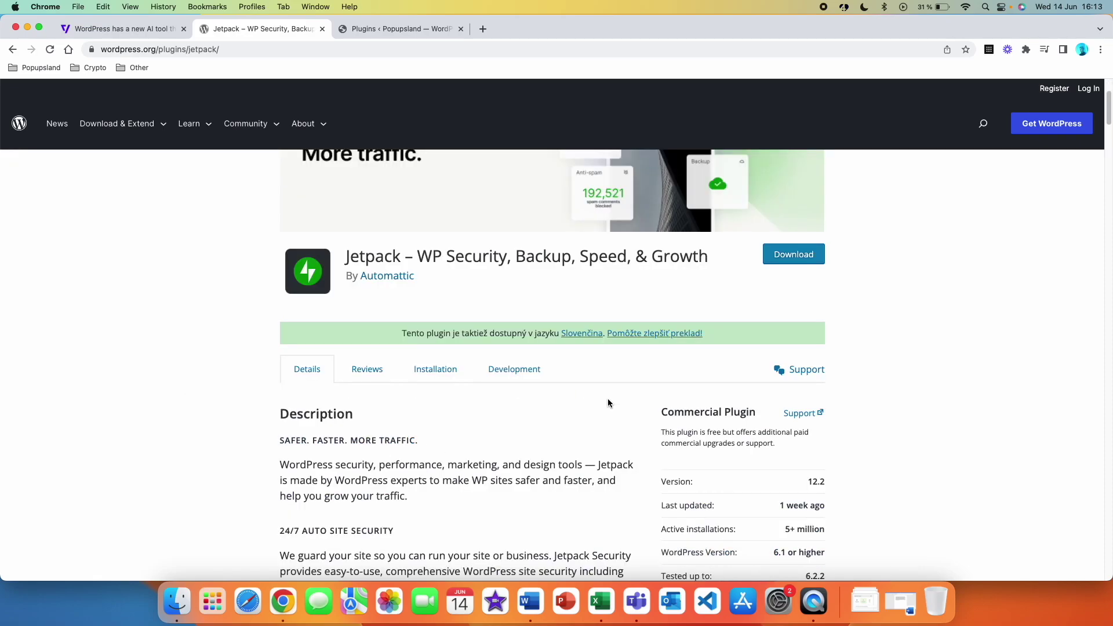
scroll(754, 487, "down", 1)
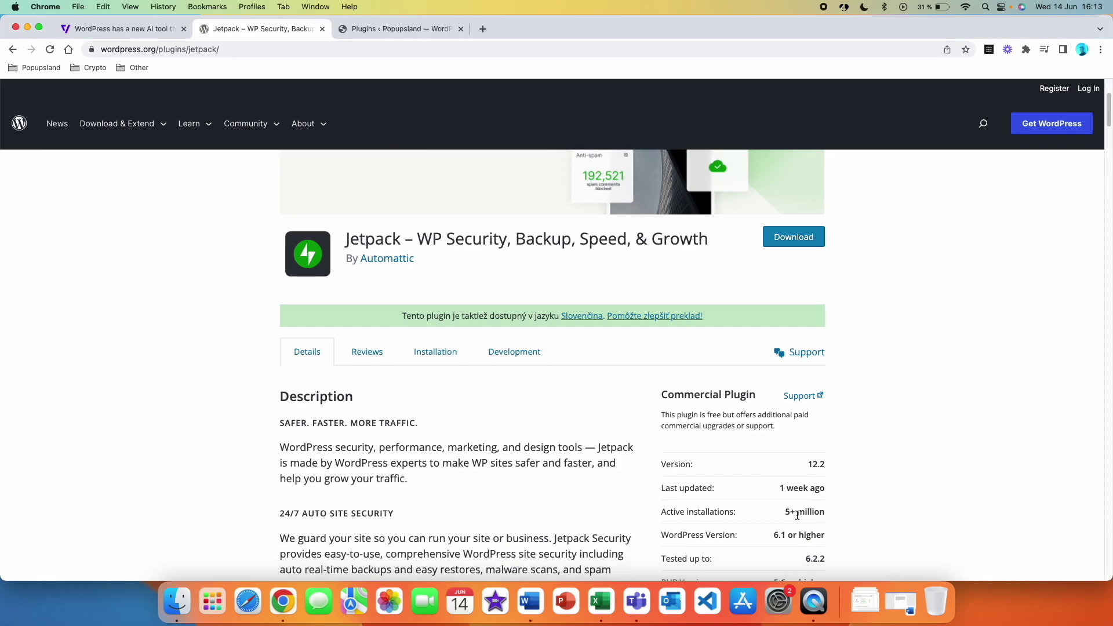
scroll(238, 286, "up", 3)
scroll(238, 286, "down", 2)
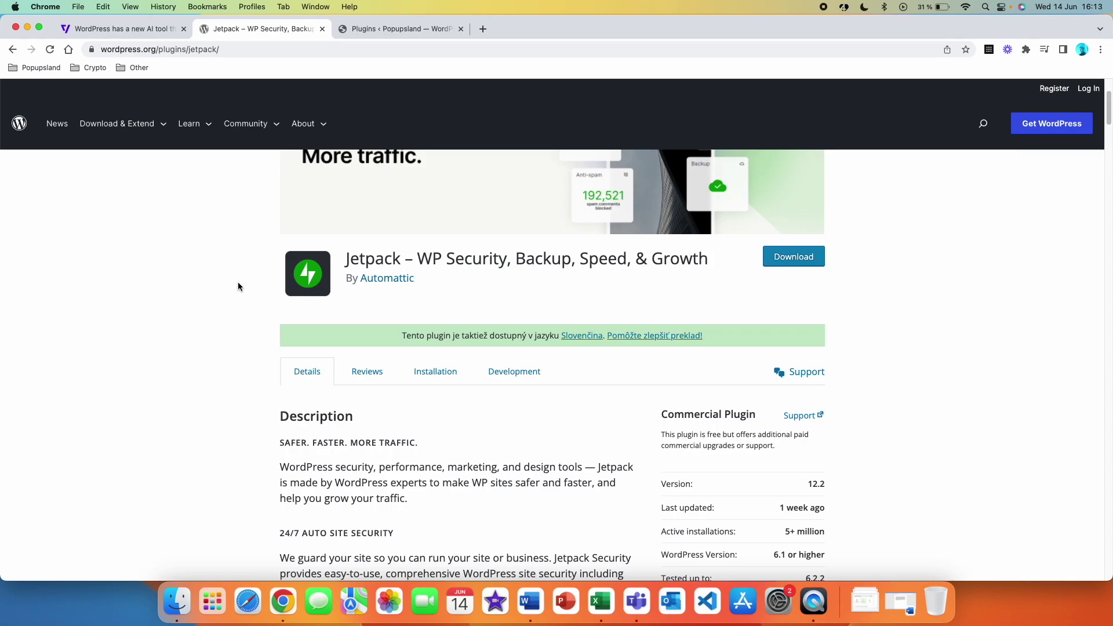
scroll(893, 230, "up", 3)
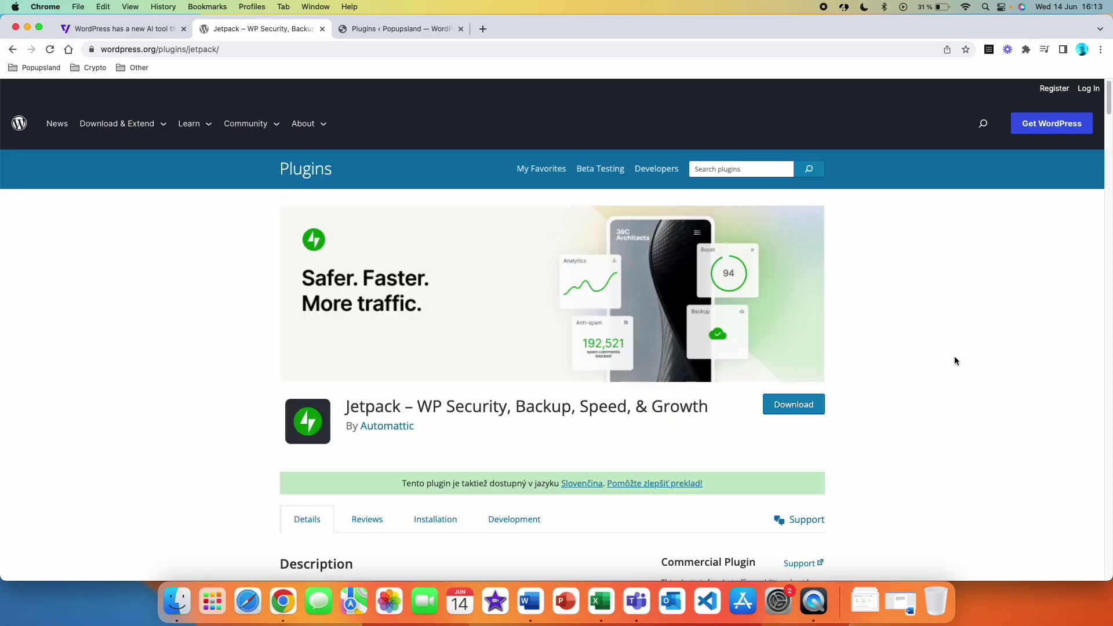
scroll(886, 459, "down", 2)
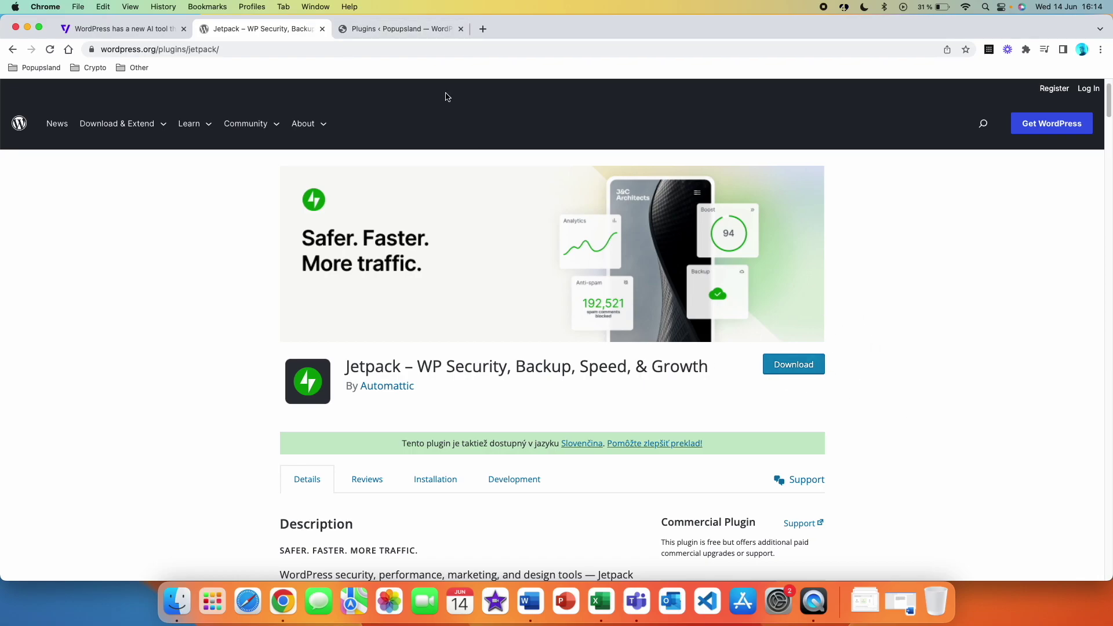
left_click(411, 30)
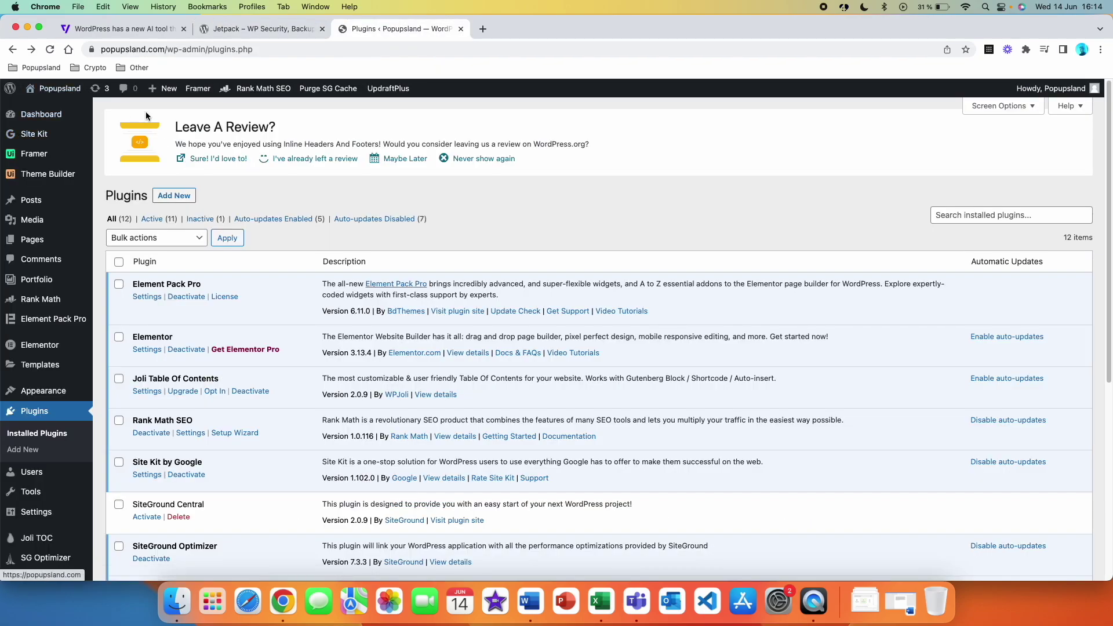
Install and activate the Jetpack plugin from Plugins > Add New.
left_click(51, 413)
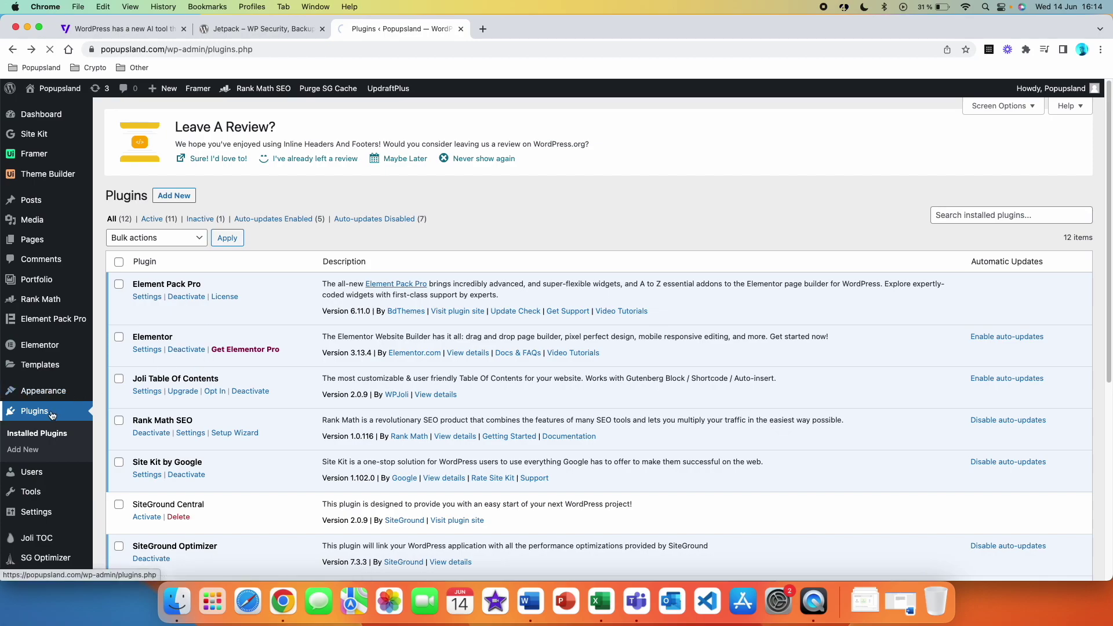
left_click(191, 200)
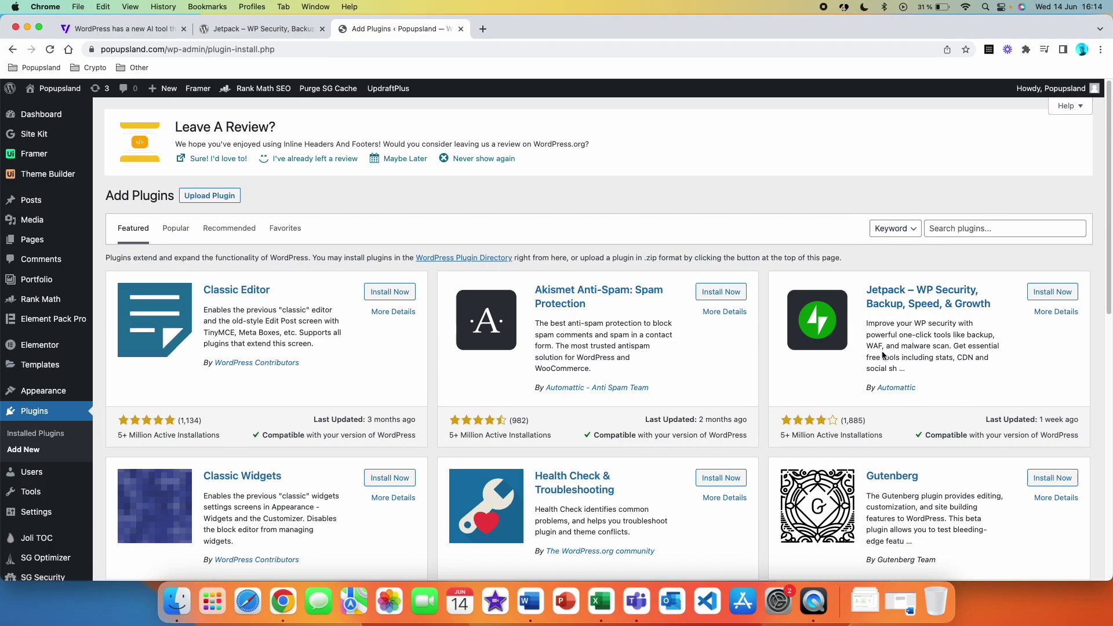
left_click(1037, 294)
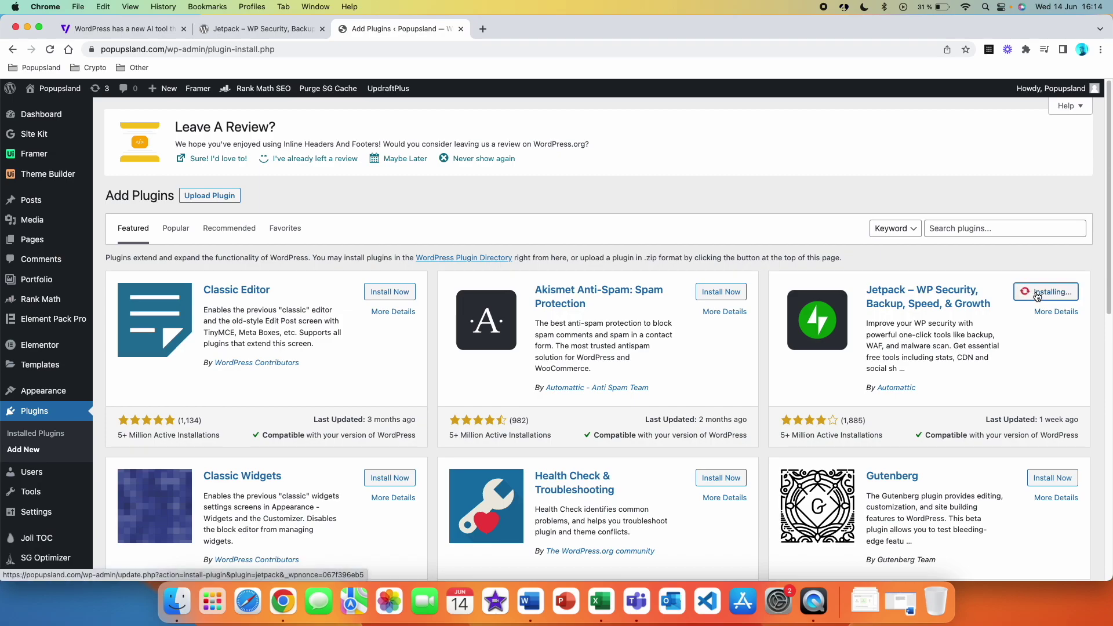
left_click(1043, 292)
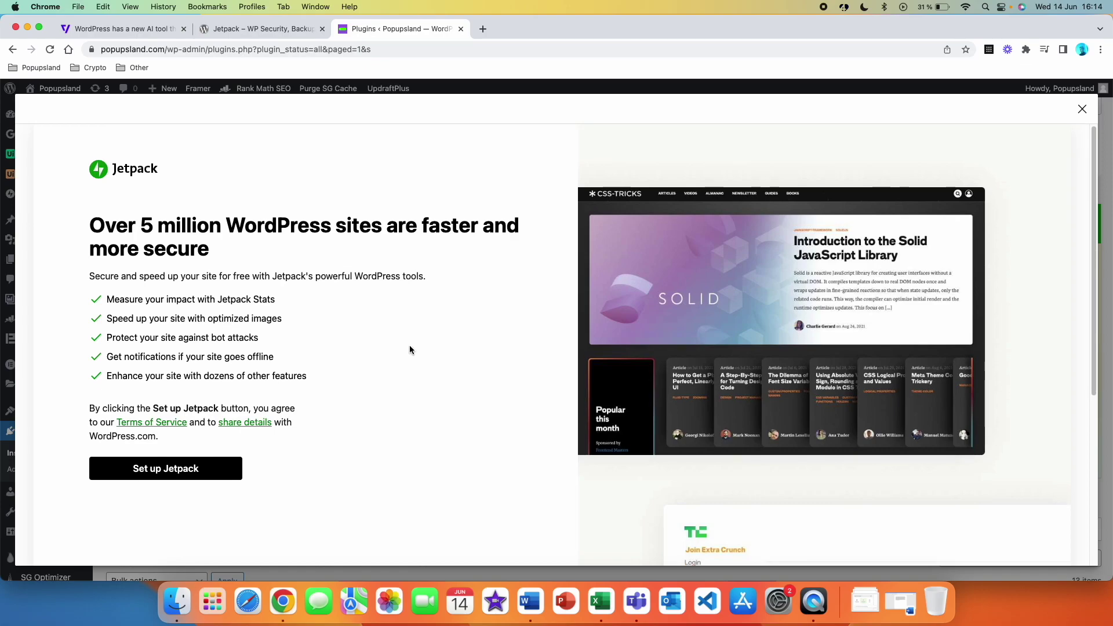
Close the Jetpack modal, open the Jetpack admin page and start Set up Jetpack.
scroll(409, 348, "down", 3)
scroll(409, 348, "down", 3)
left_click(1082, 109)
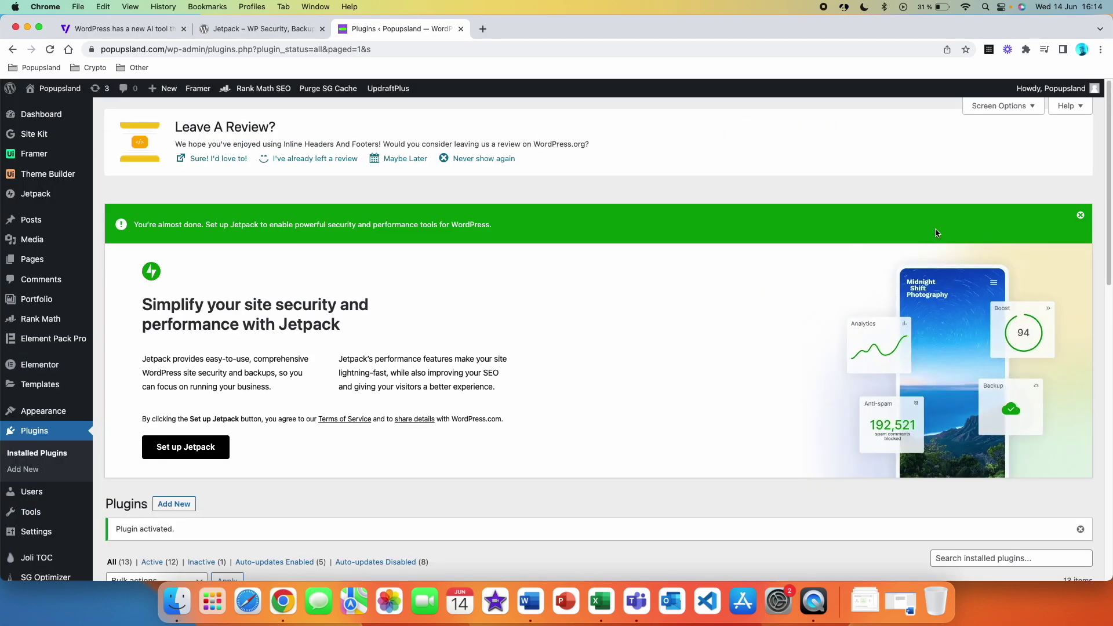
mouse_move(50, 200)
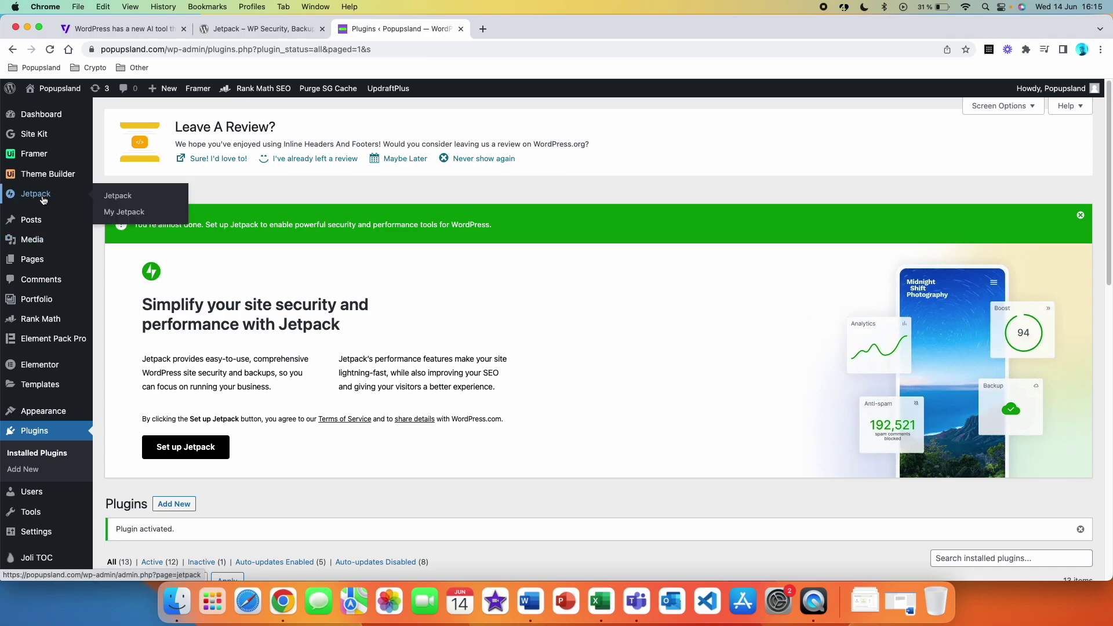
left_click(43, 199)
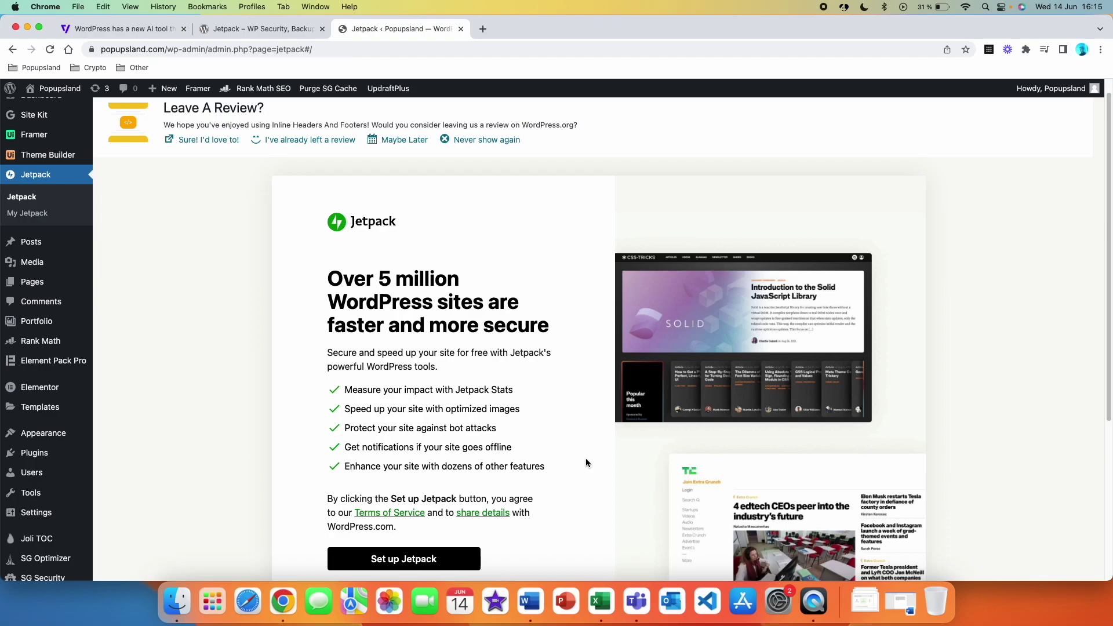
scroll(586, 463, "down", 3)
left_click(404, 487)
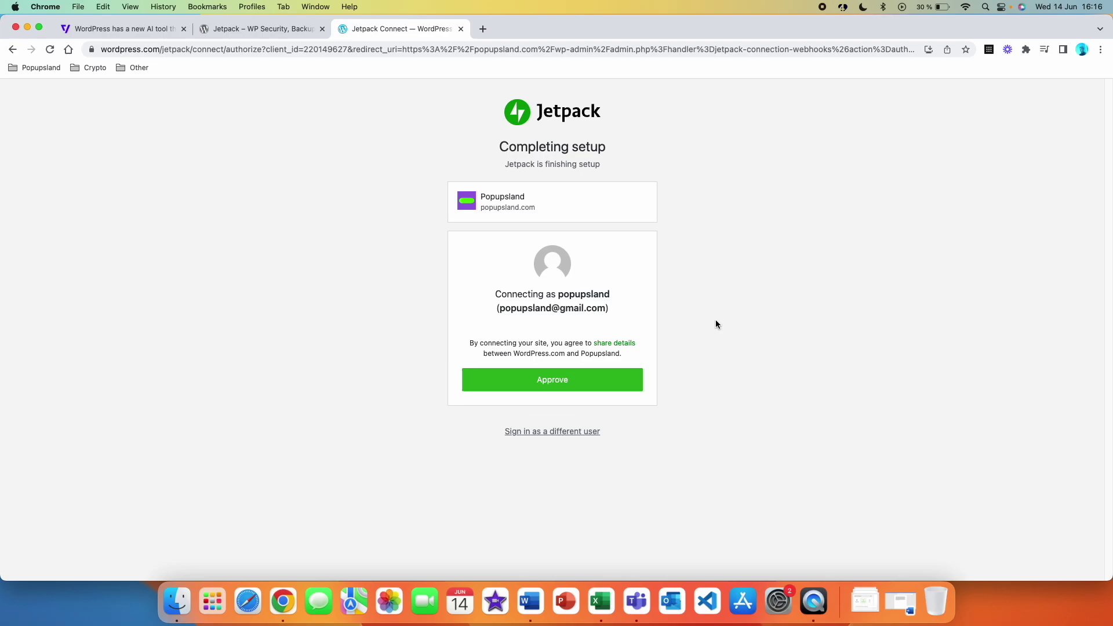
Approve the Jetpack connection on the WordPress.com Connect page.
left_click(545, 379)
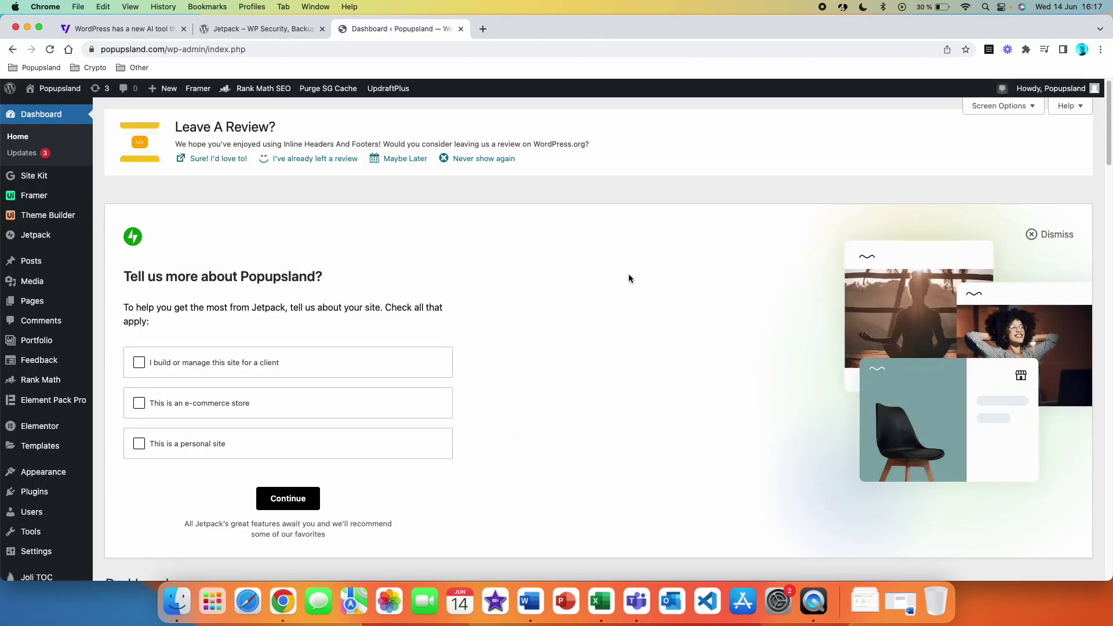
Dismiss the Jetpack Stats activated notice on the Jetpack dashboard, then go to All Posts.
left_click(65, 245)
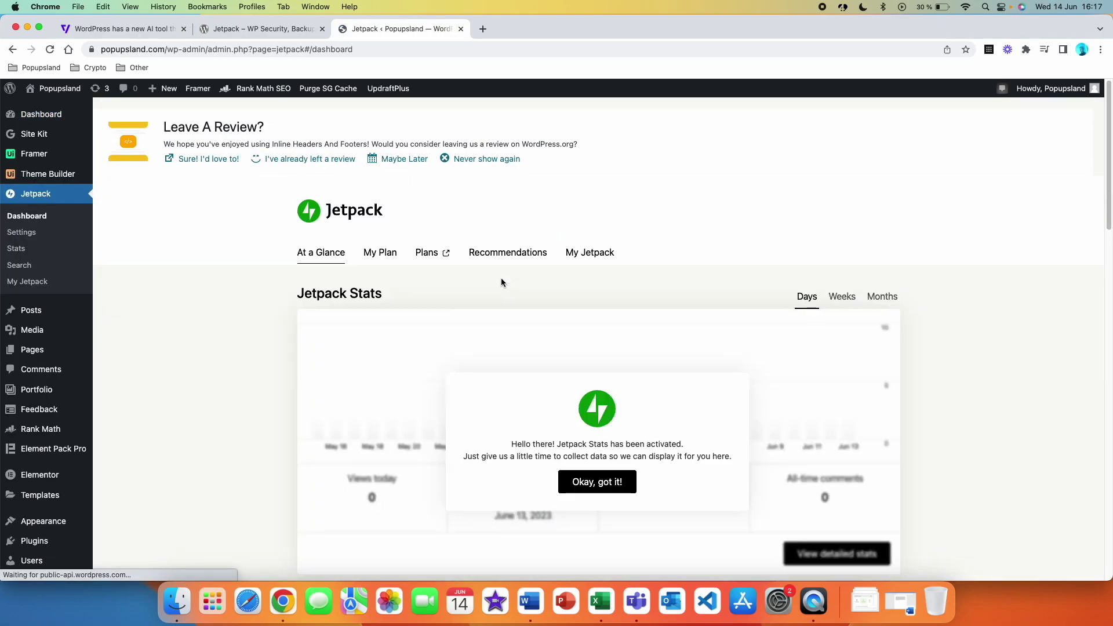
scroll(540, 297, "down", 1)
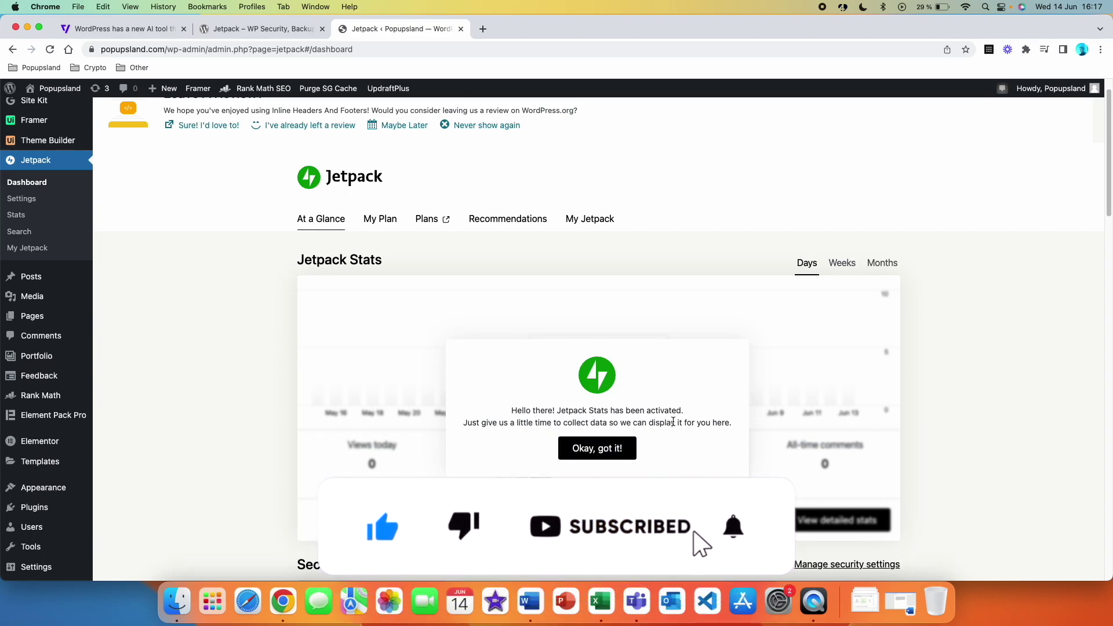
left_click(583, 455)
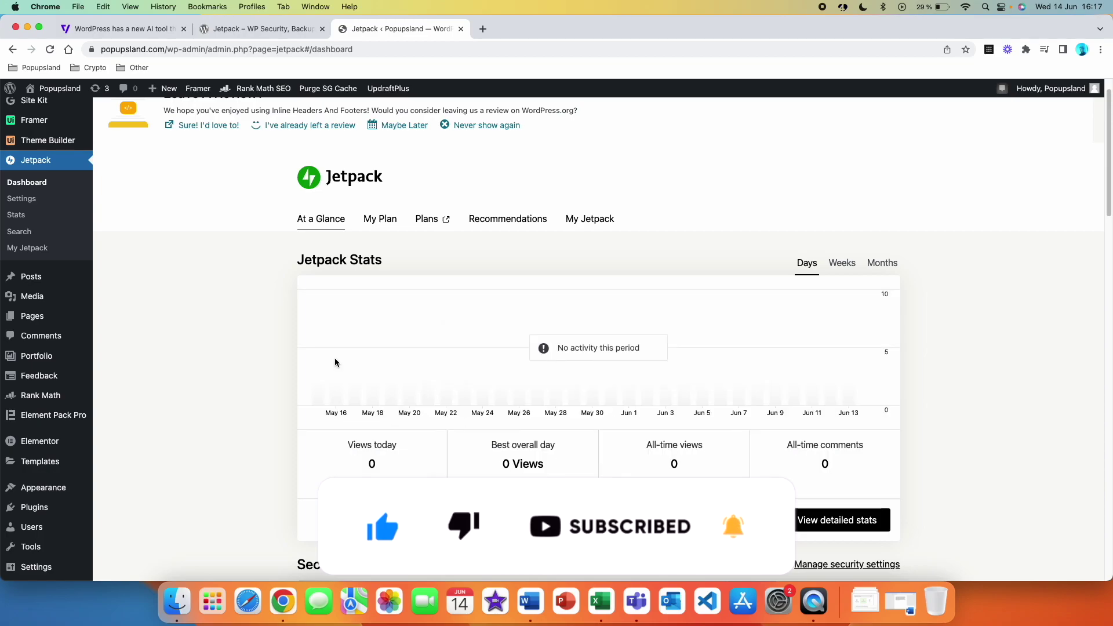
scroll(245, 319, "up", 1)
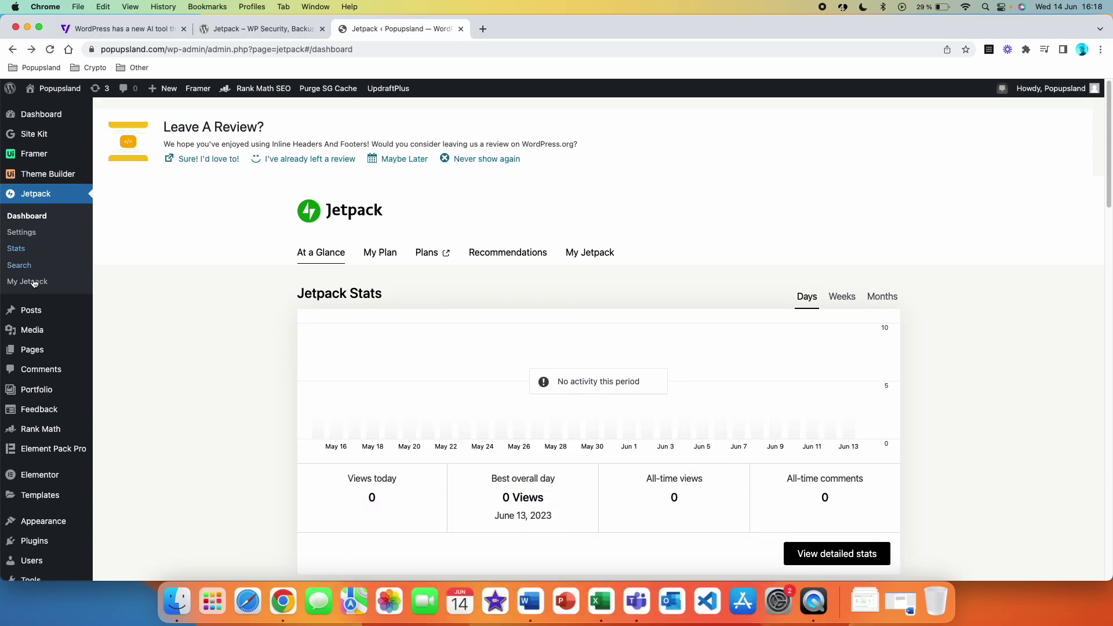
left_click(48, 317)
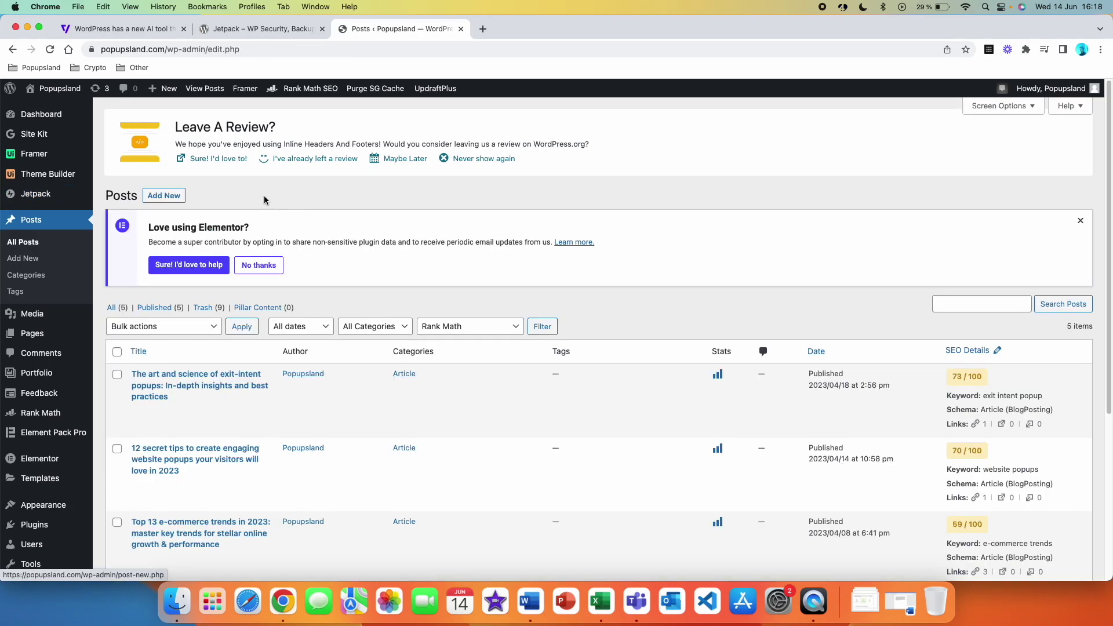
Create a new post and insert an AI Assistant (Experimental) block into its first paragraph.
left_click(156, 197)
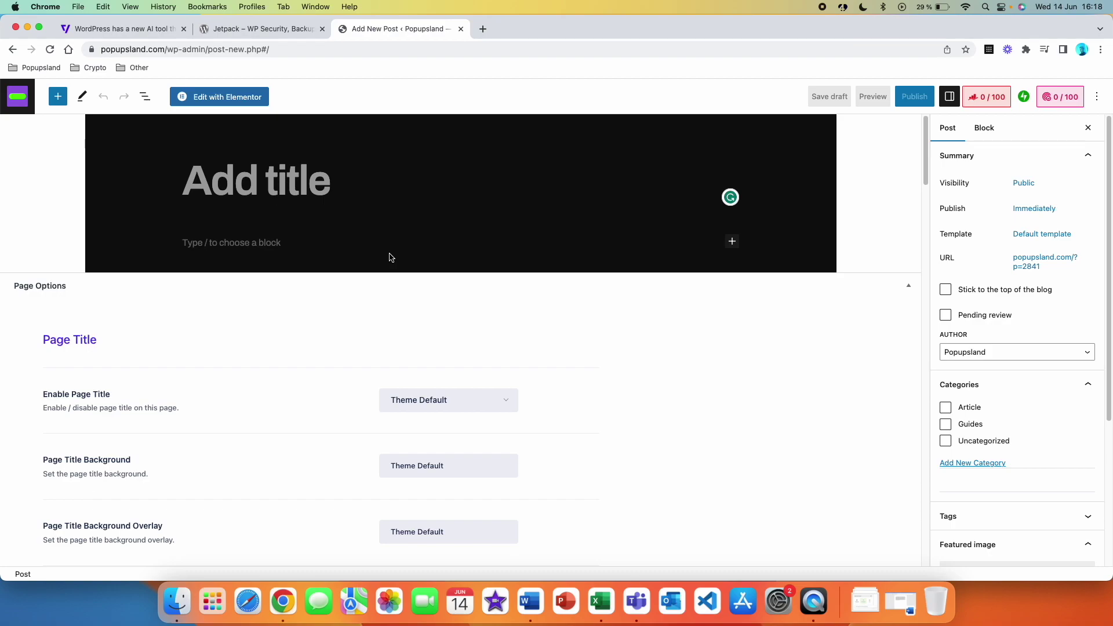
left_click(321, 248)
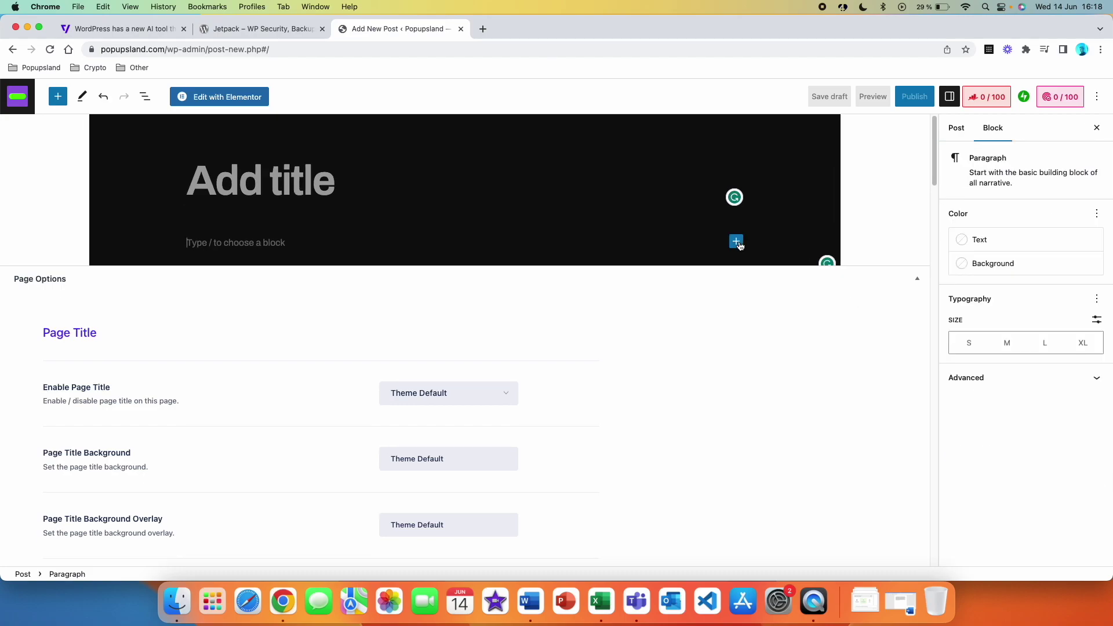
left_click(737, 242)
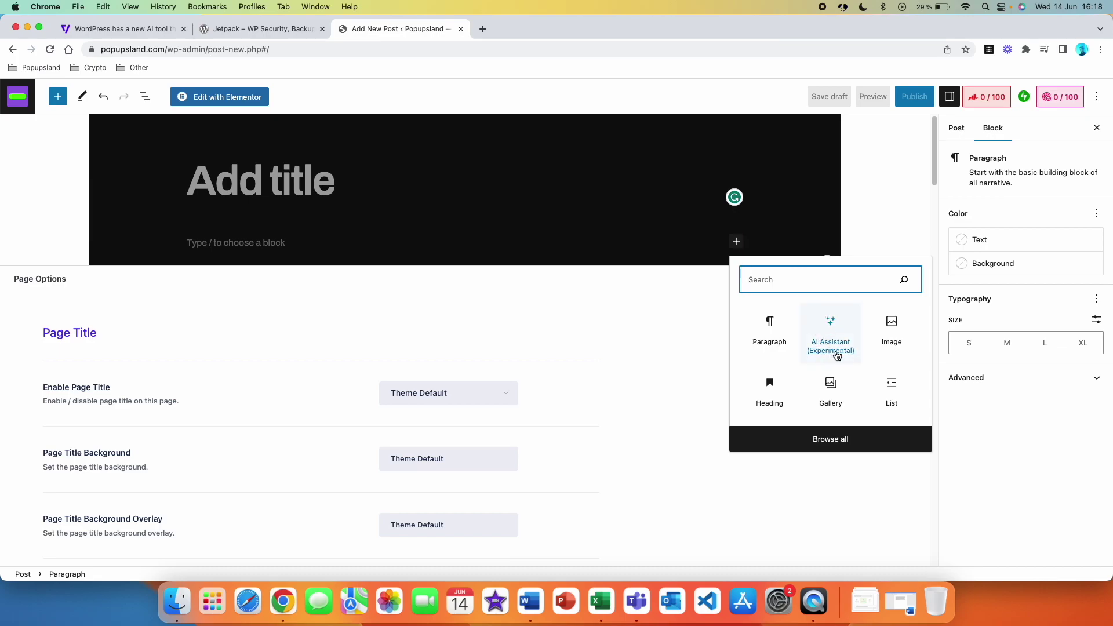
left_click(852, 333)
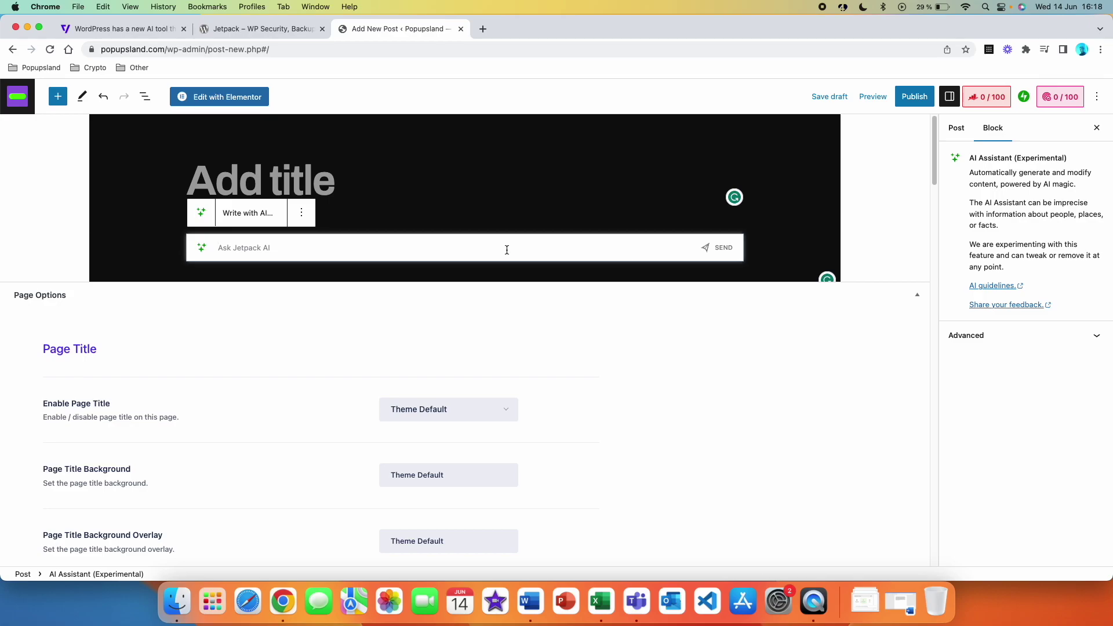
Undo the inserted block and turn the paragraph into an AI Assistant block using /ai.
key("super+z")
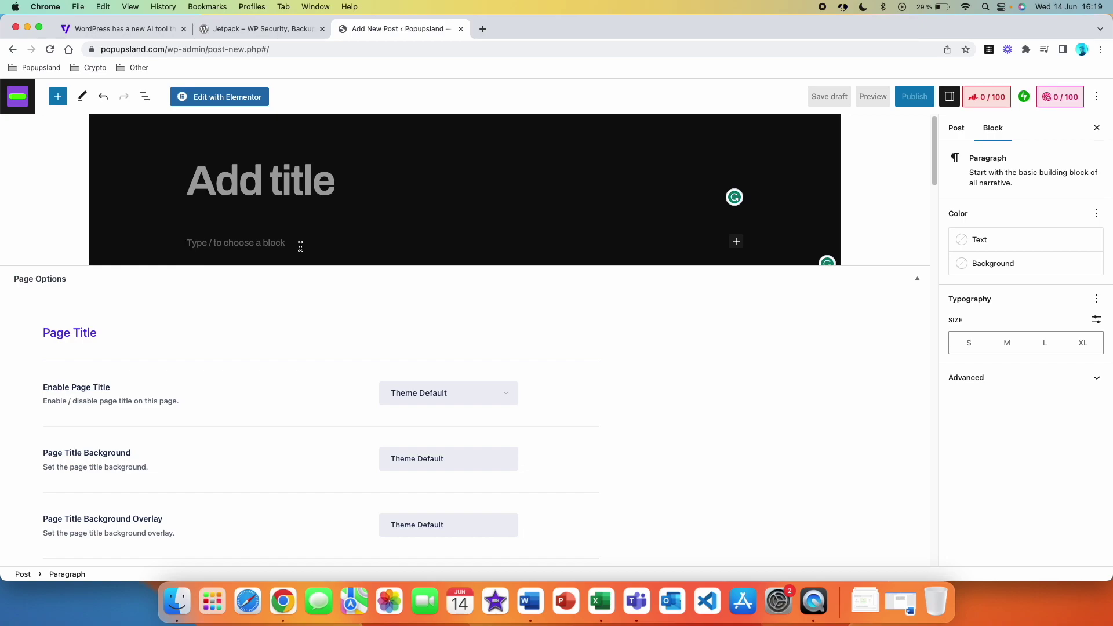
type("/")
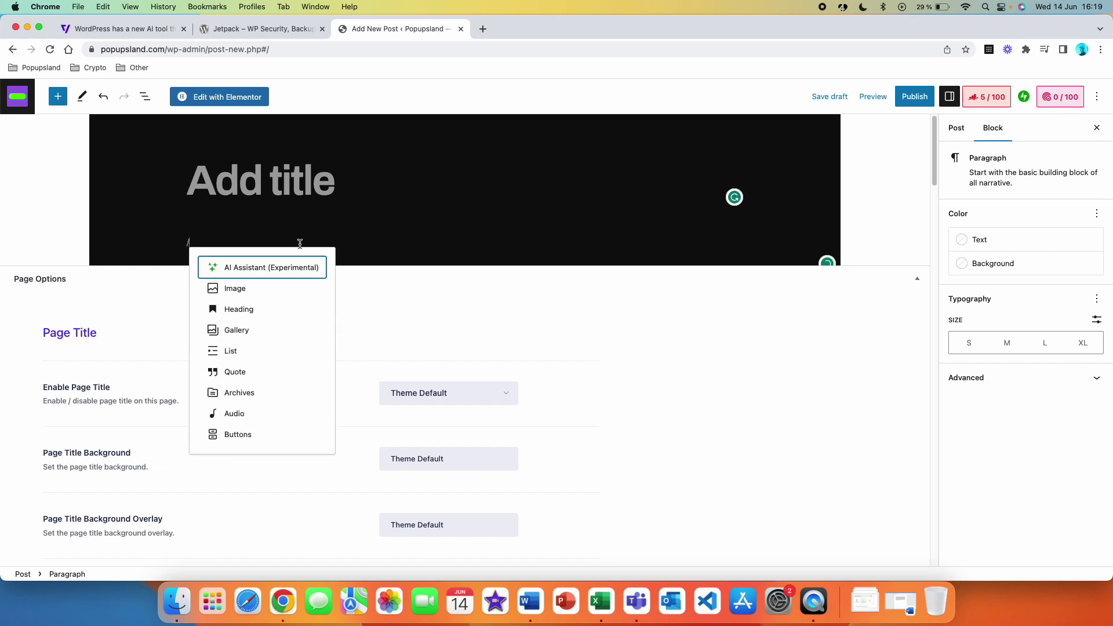
type("ai")
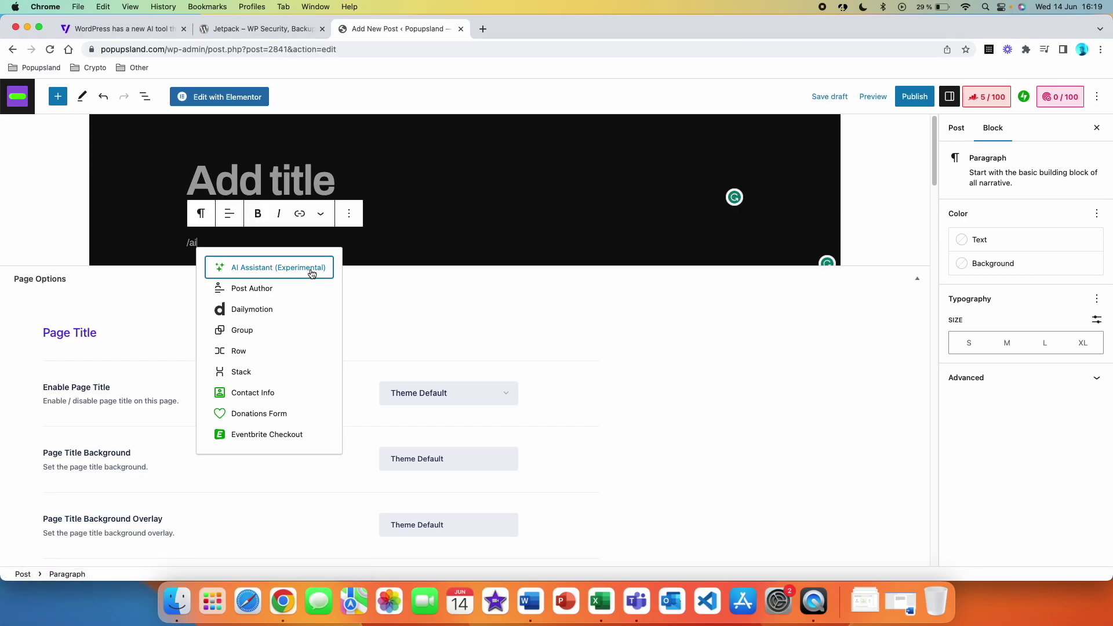
left_click(312, 273)
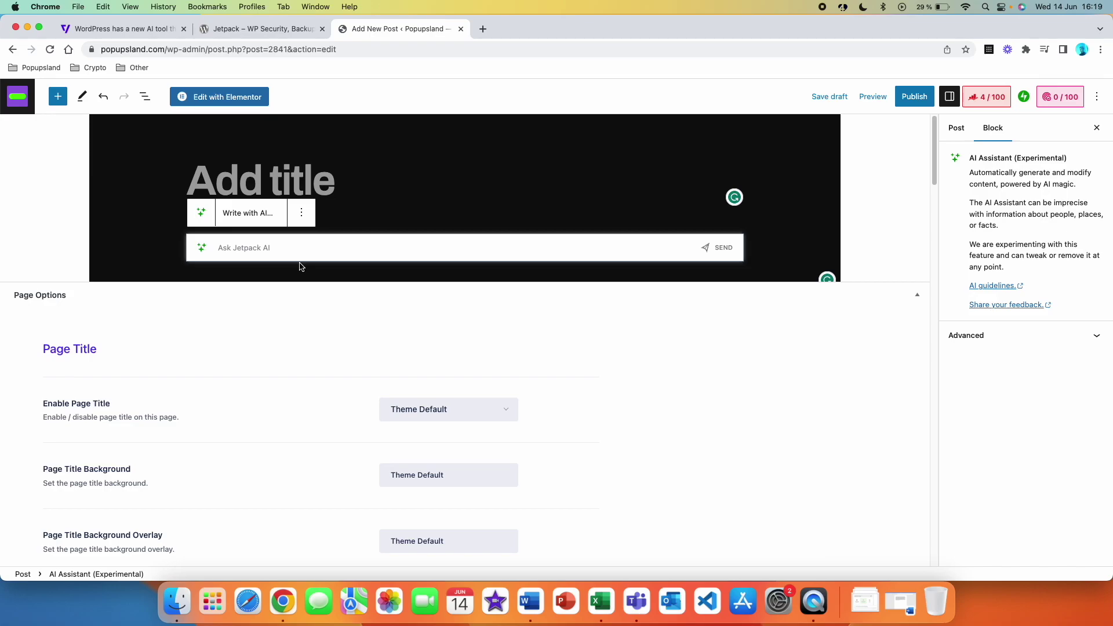
Send the prompt 'Write a post about how to use ChatGPT as a pro.' using Post about….
left_click(257, 223)
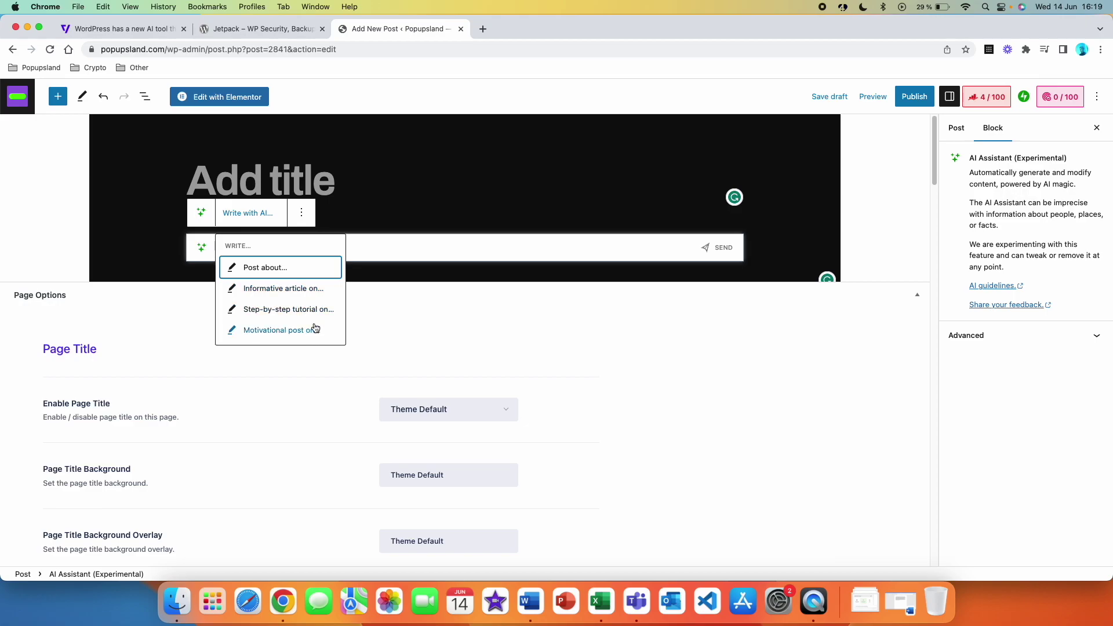
left_click(366, 237)
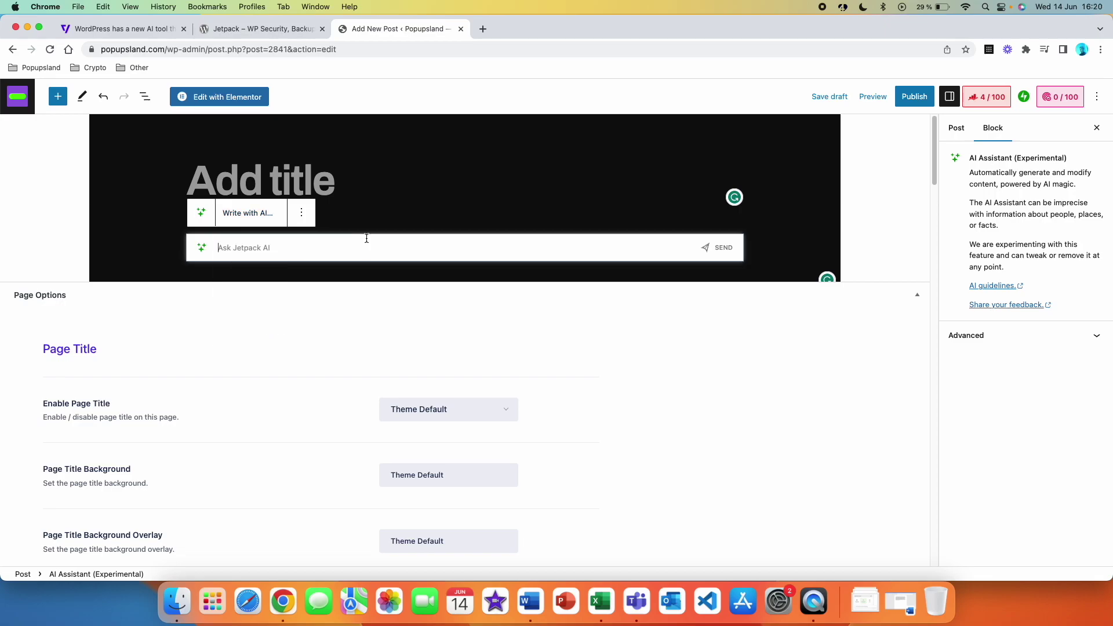
type("Write a blog post")
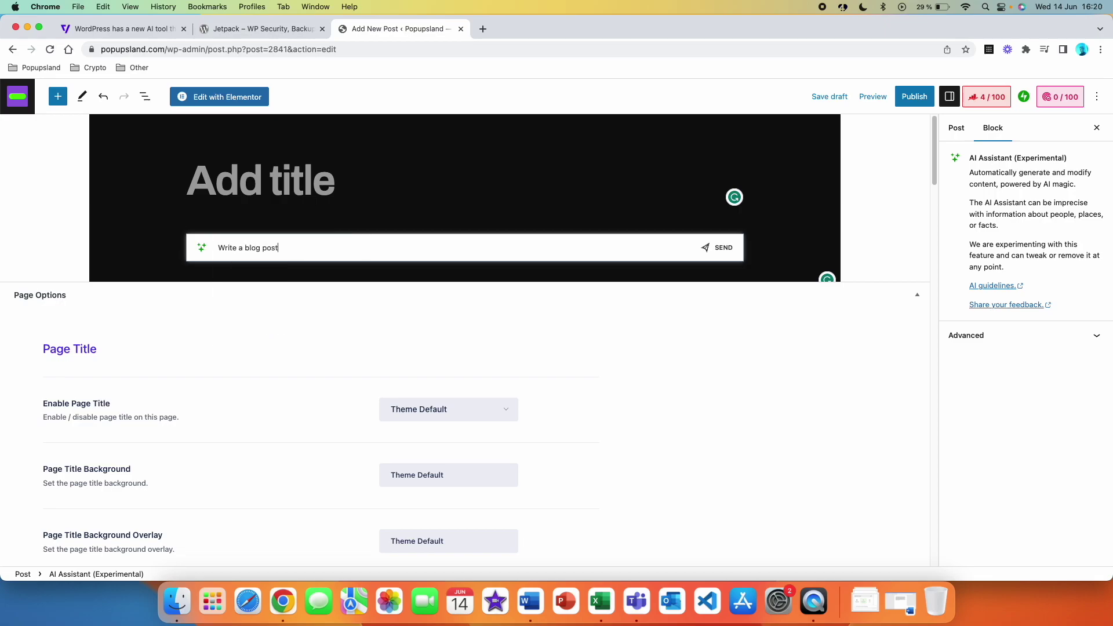
type(" about")
key("super+a")
key("BackSpace")
left_click(244, 222)
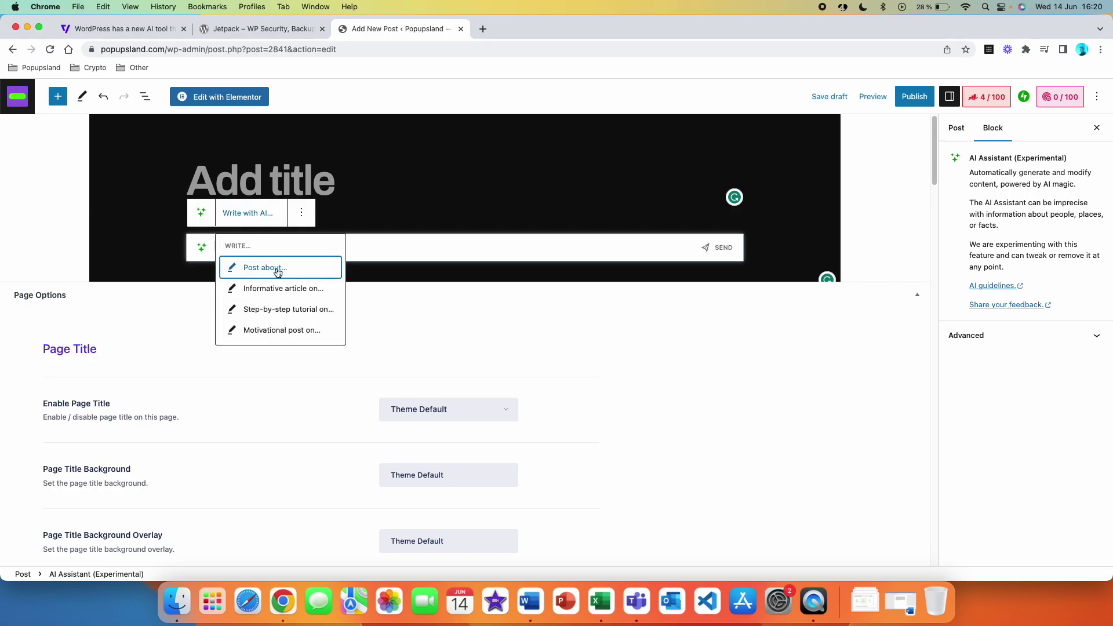
left_click(277, 270)
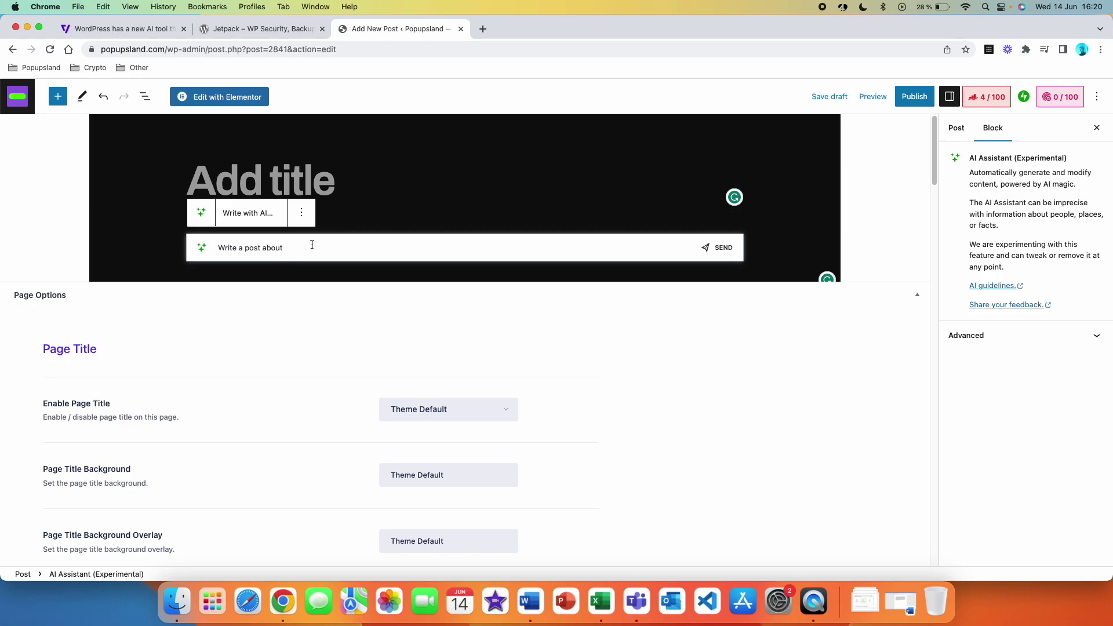
type("how to use Cha")
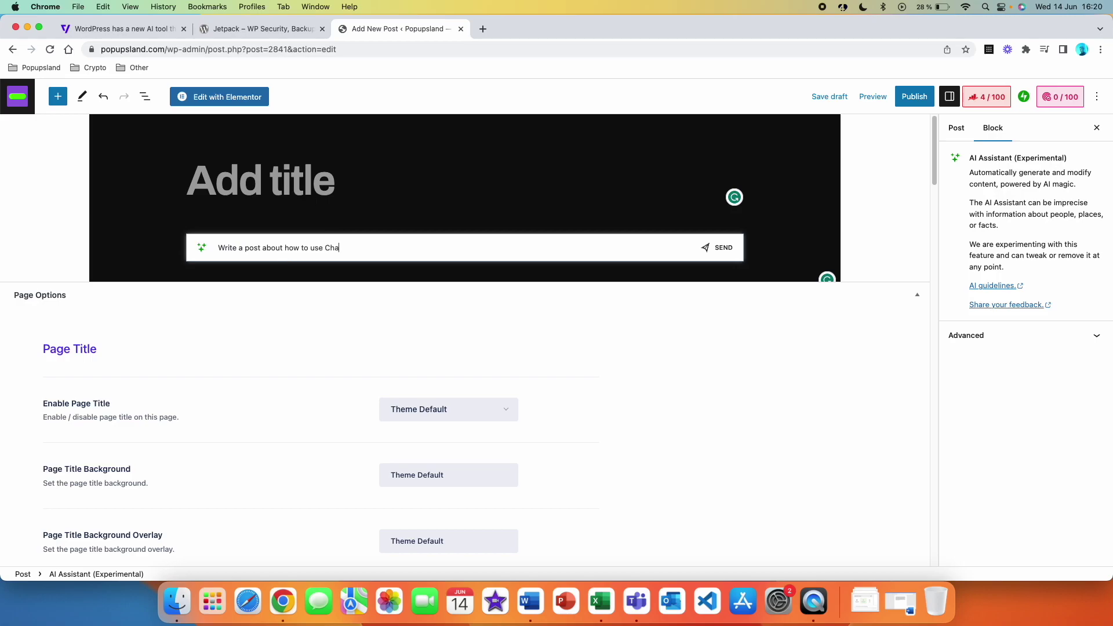
type("tGPT as a pro.")
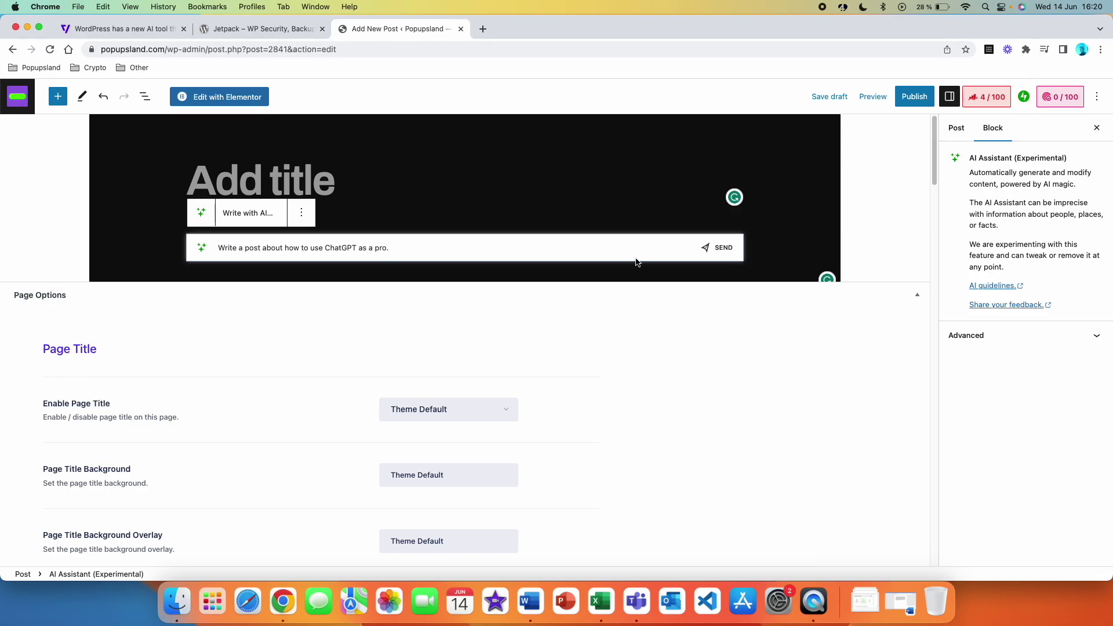
left_click(723, 248)
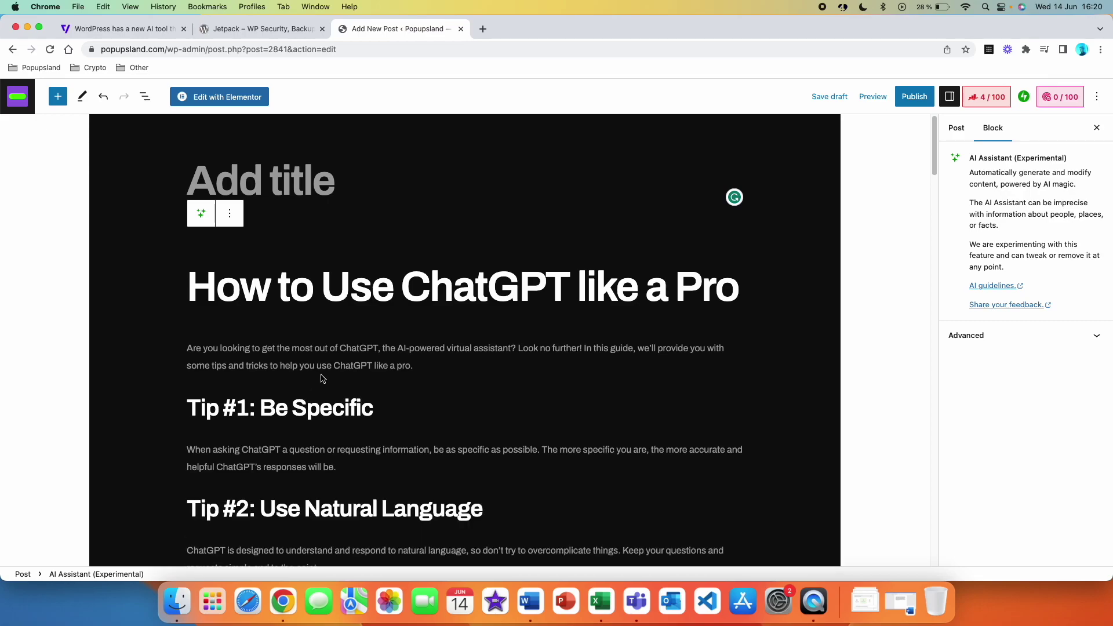
Scroll through the generated 'How to Use ChatGPT like a Pro' post to review its five tips.
scroll(323, 378, "down", 5)
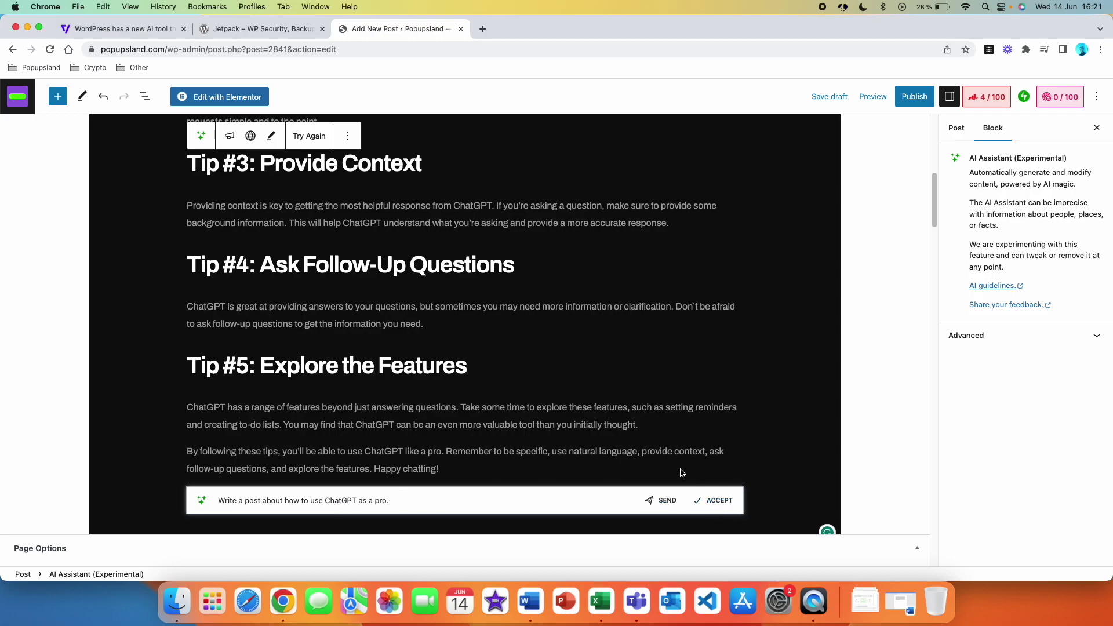
scroll(284, 266, "up", 3)
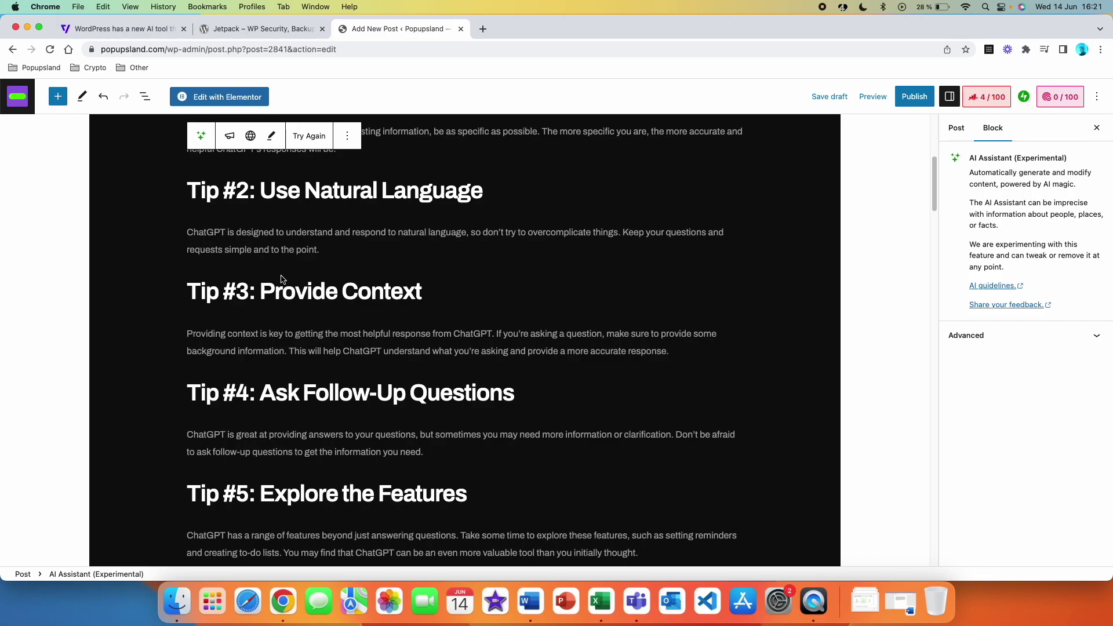
Rewrite the generated ChatGPT post in an Informal tone.
left_click(228, 141)
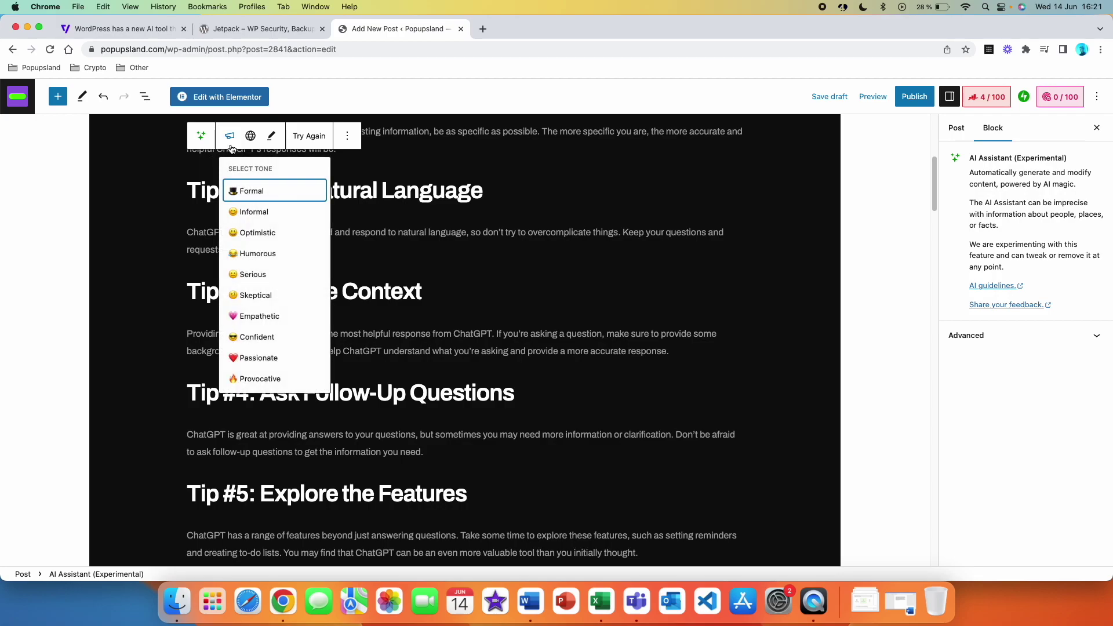
left_click(258, 218)
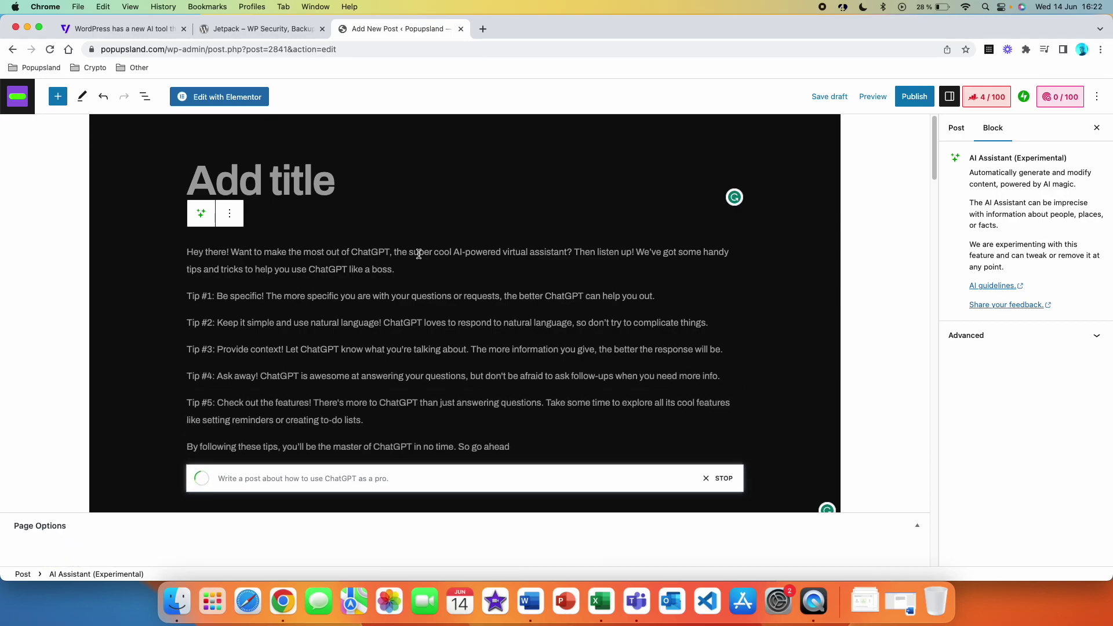
left_click(251, 215)
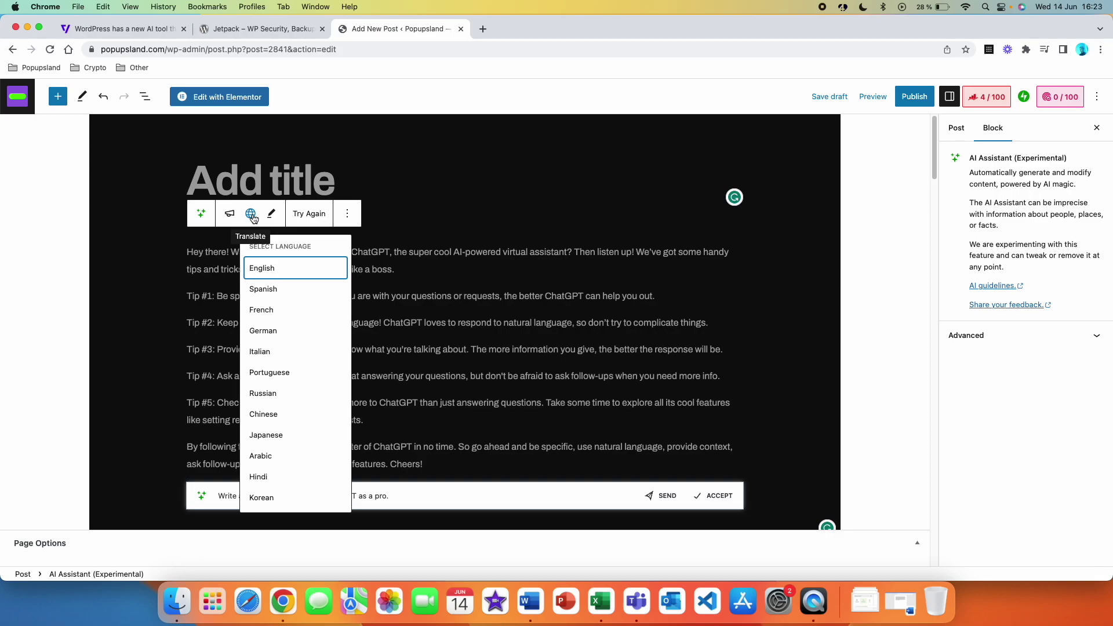
Translate the post into German and lengthen it with Improve > Make longer.
left_click(279, 337)
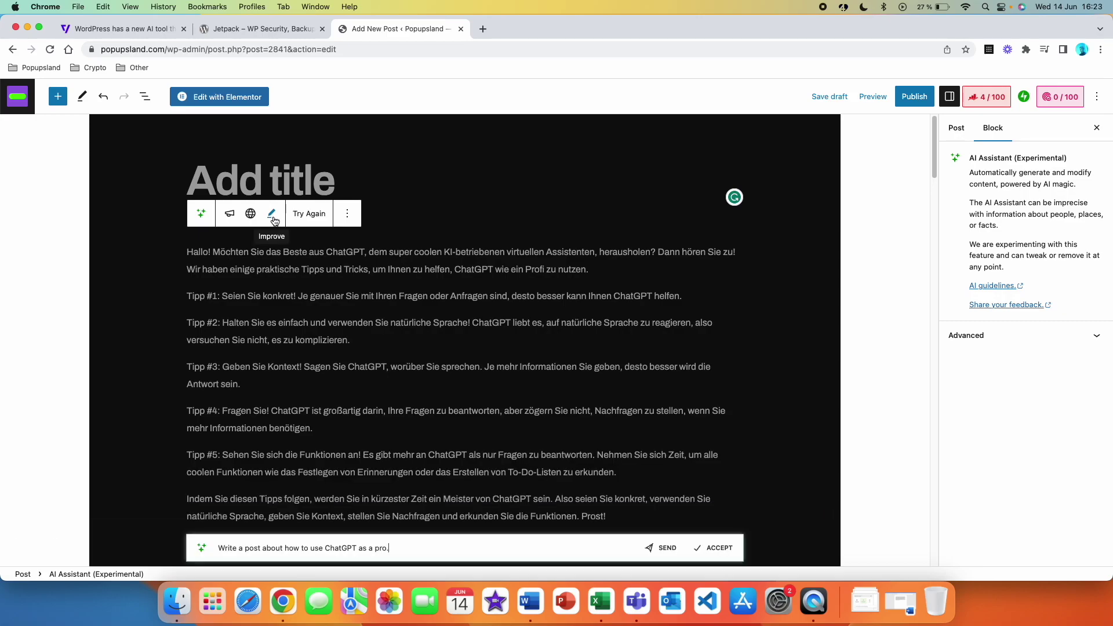
left_click(273, 215)
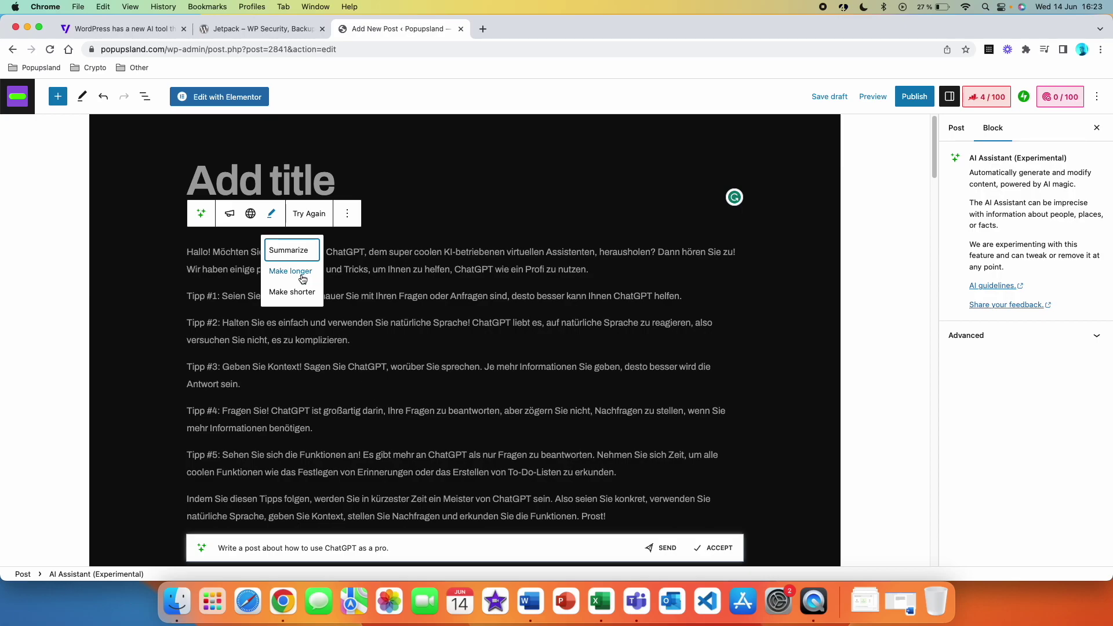
left_click(302, 271)
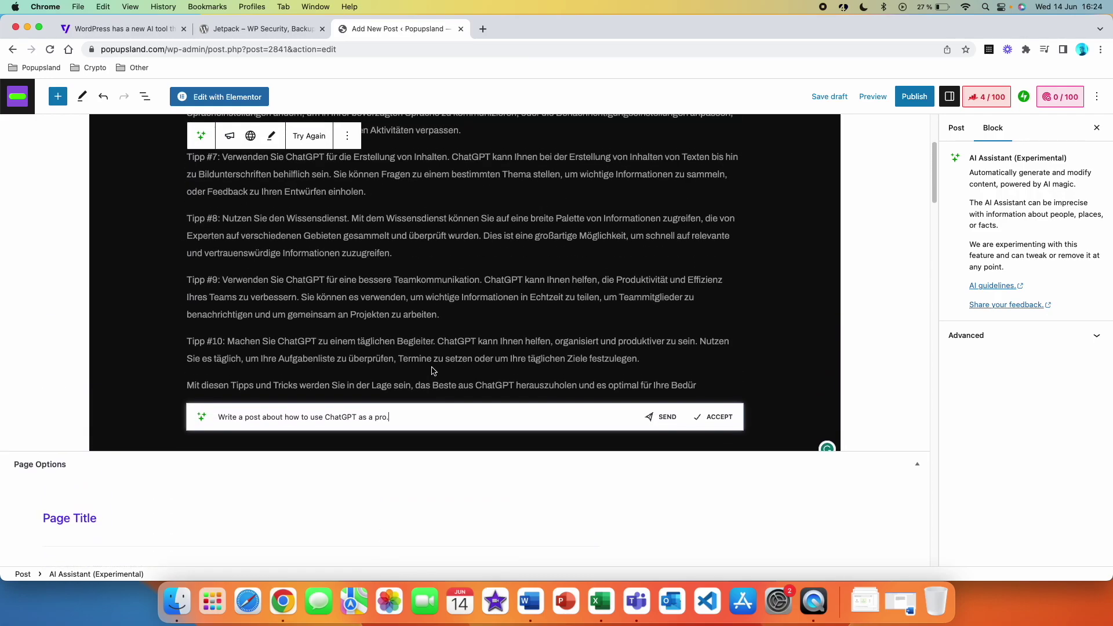
left_click(736, 242)
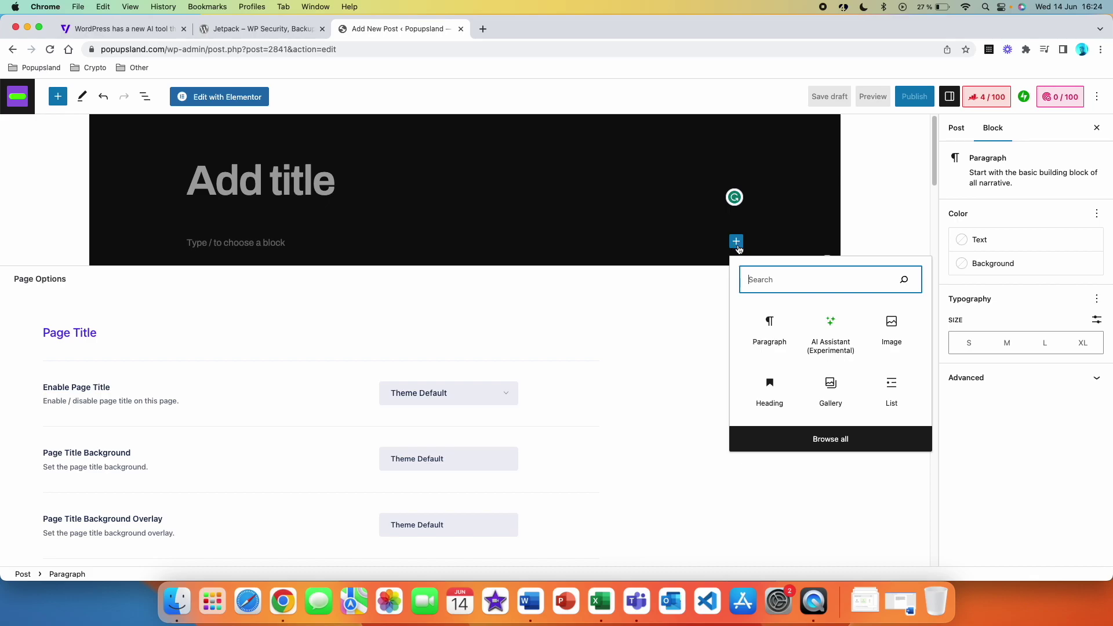
Generate a new post from 'Write a blog post about how to use ChatGPT as a pro' and accept it.
left_click(847, 326)
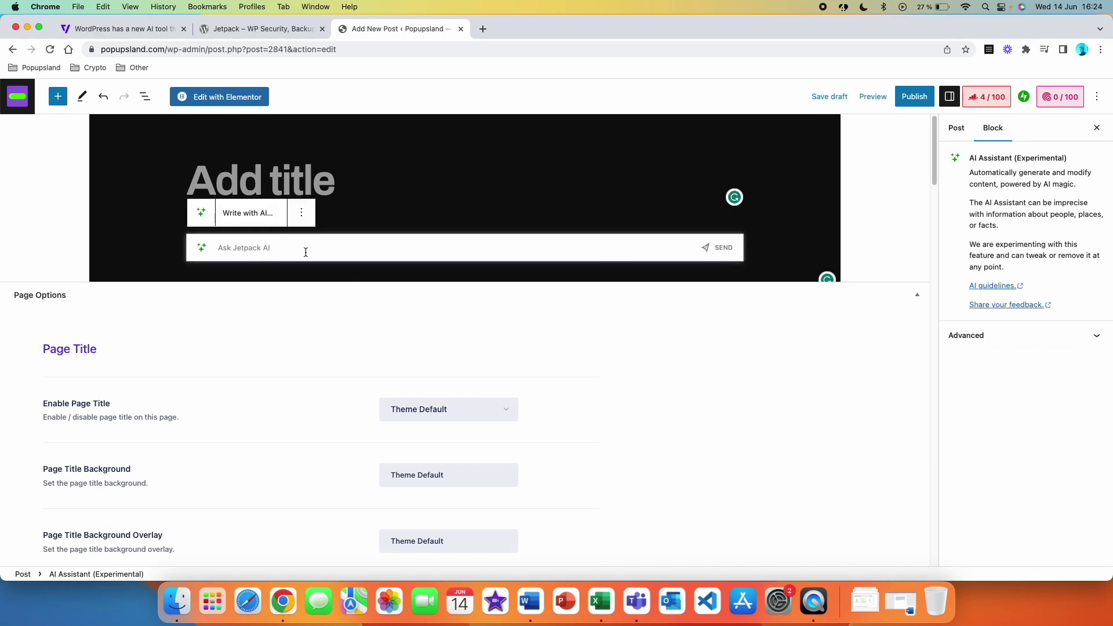
type("Write a blog post about how to use ChatGPT as a pro")
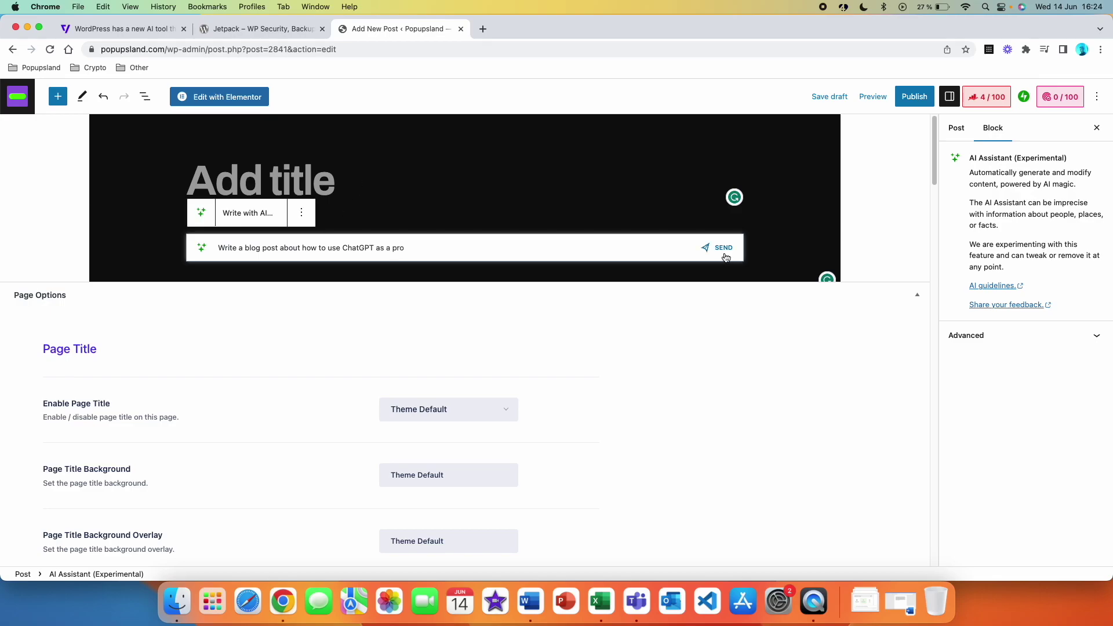
left_click(723, 249)
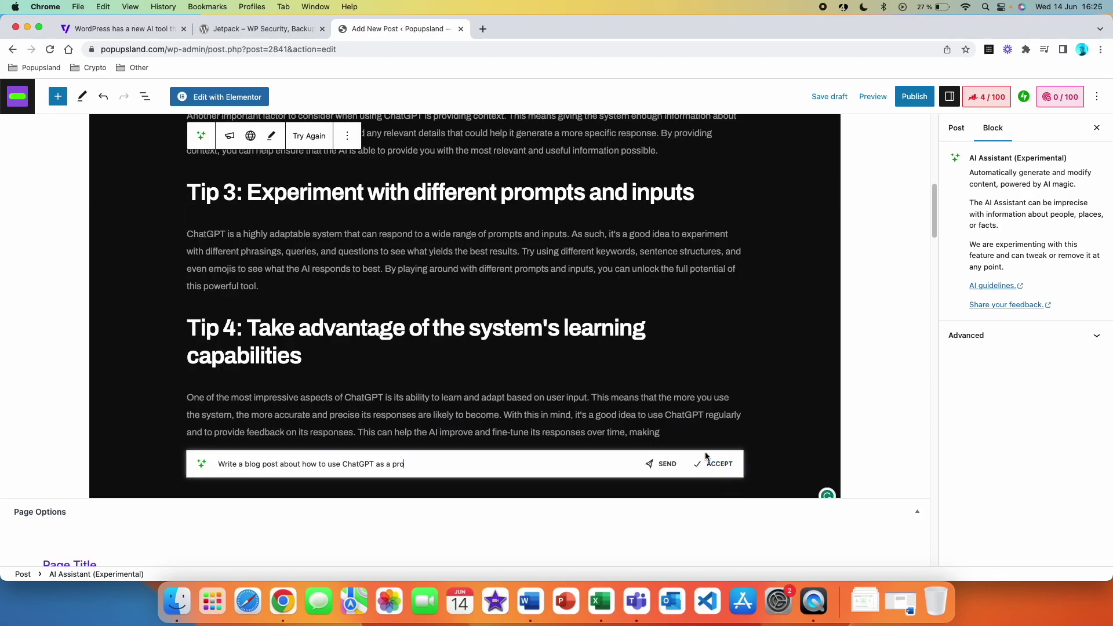
left_click(719, 465)
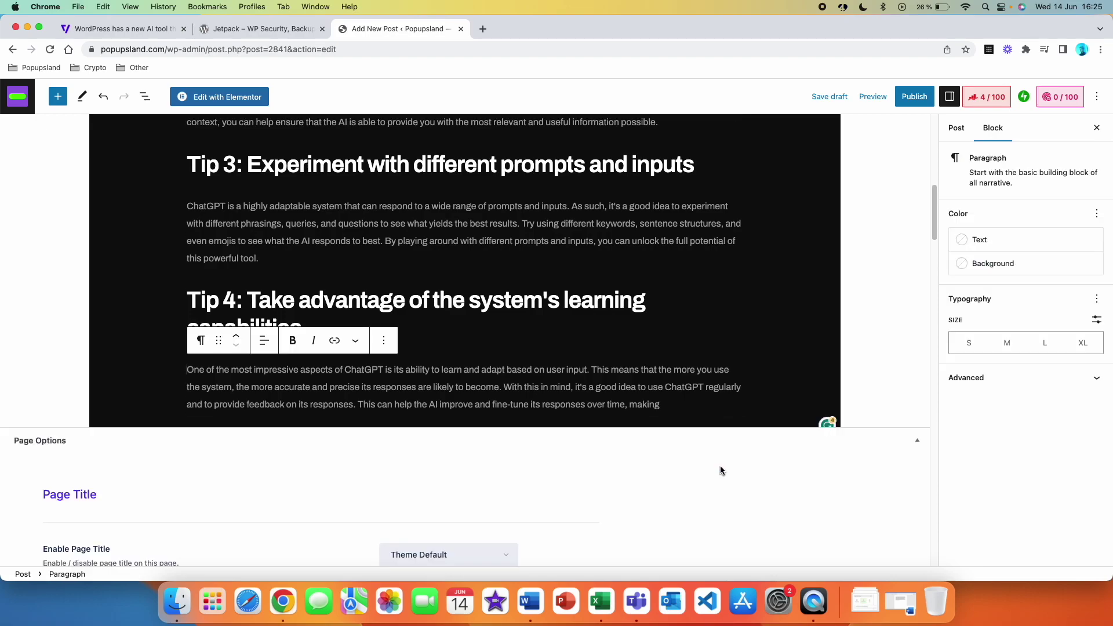
Insert an AI Assistant (Experimental) block below the Tip 4 paragraph and show its Write with AI actions.
left_click(731, 413)
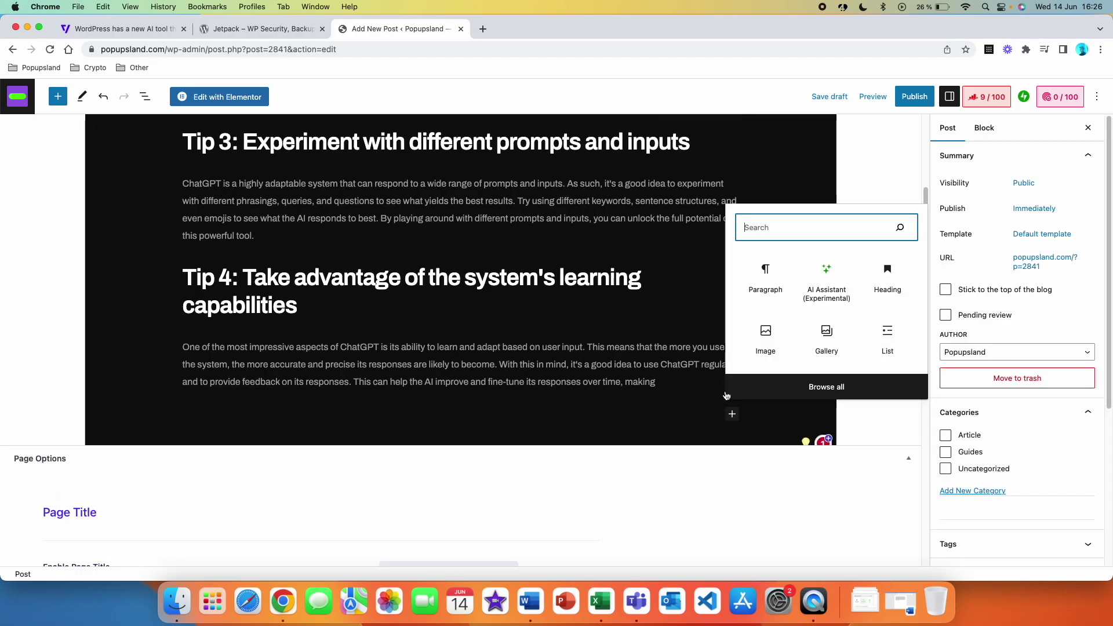
left_click(825, 279)
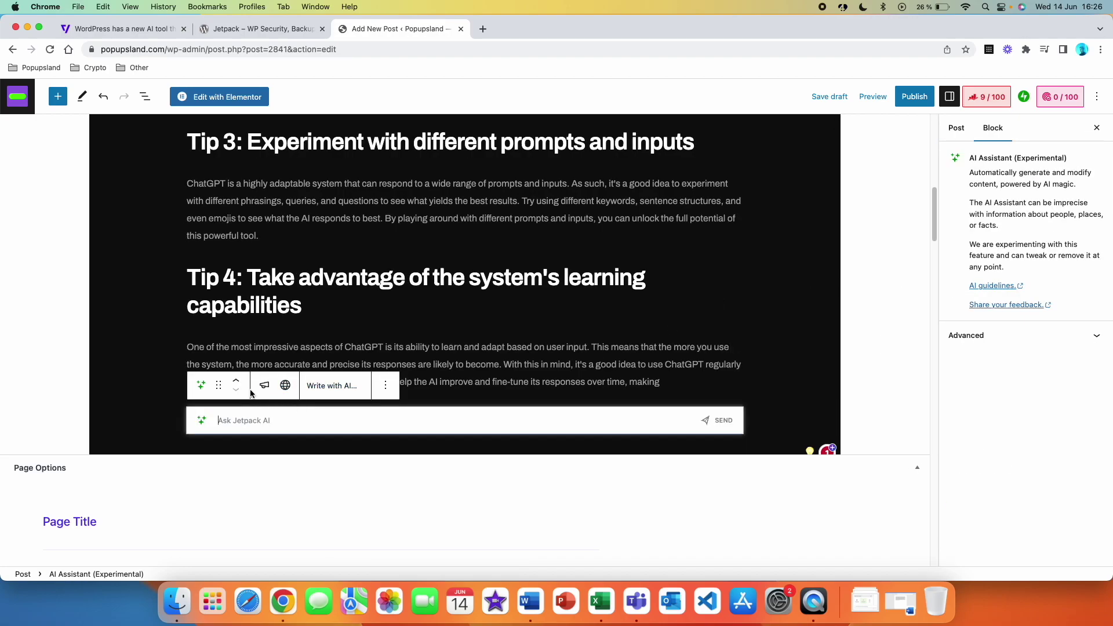
left_click(336, 393)
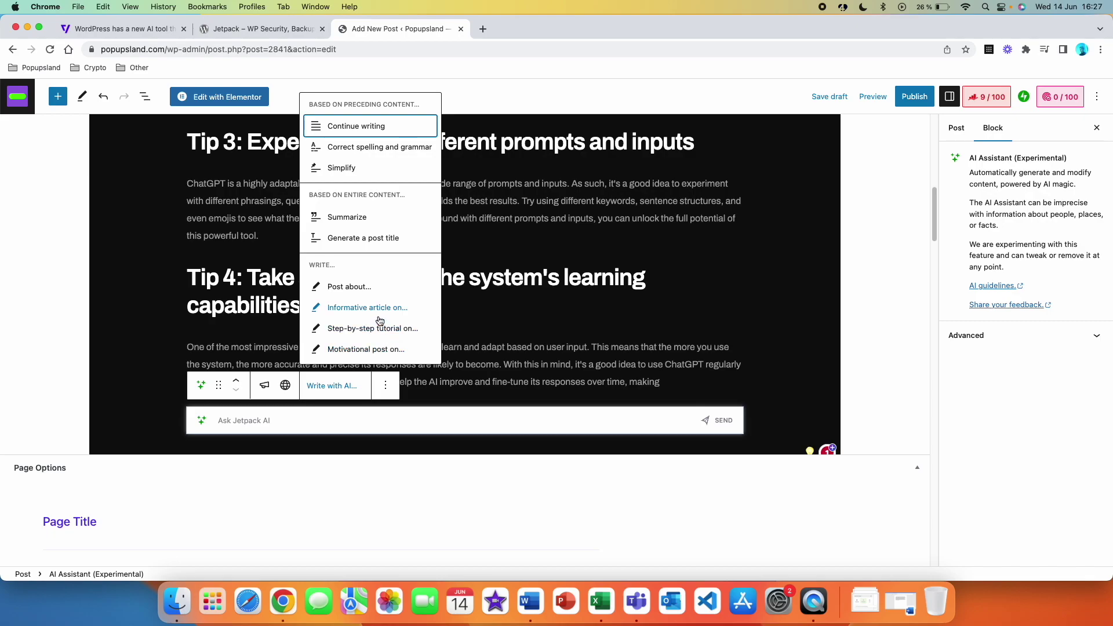
Have the AI Assistant continue writing the post beyond Tip 4.
left_click(355, 127)
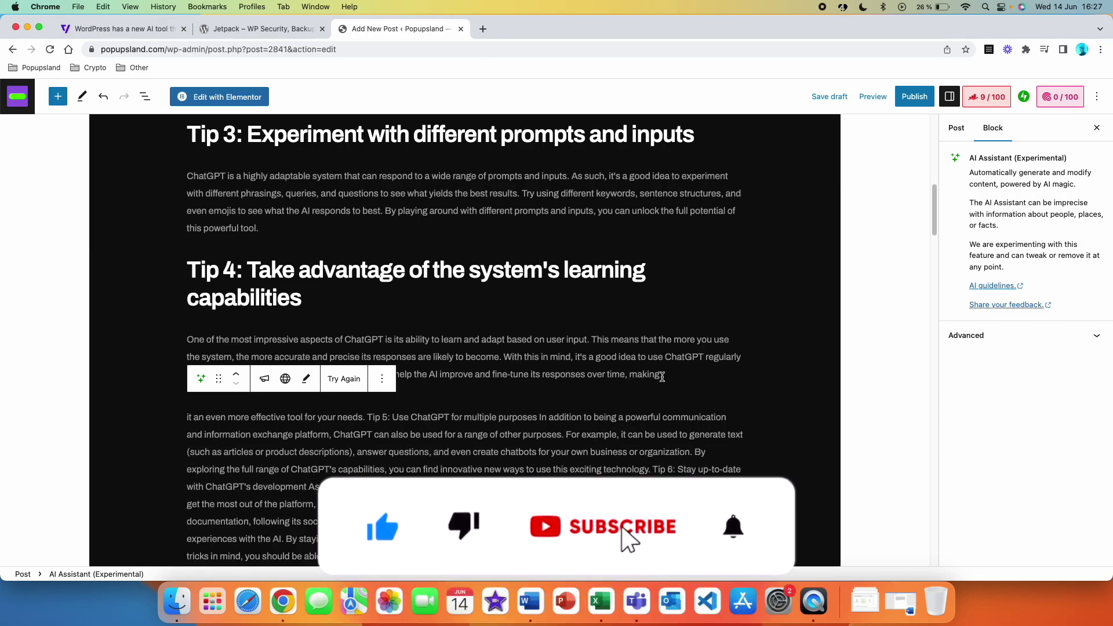
scroll(323, 427, "down", 1)
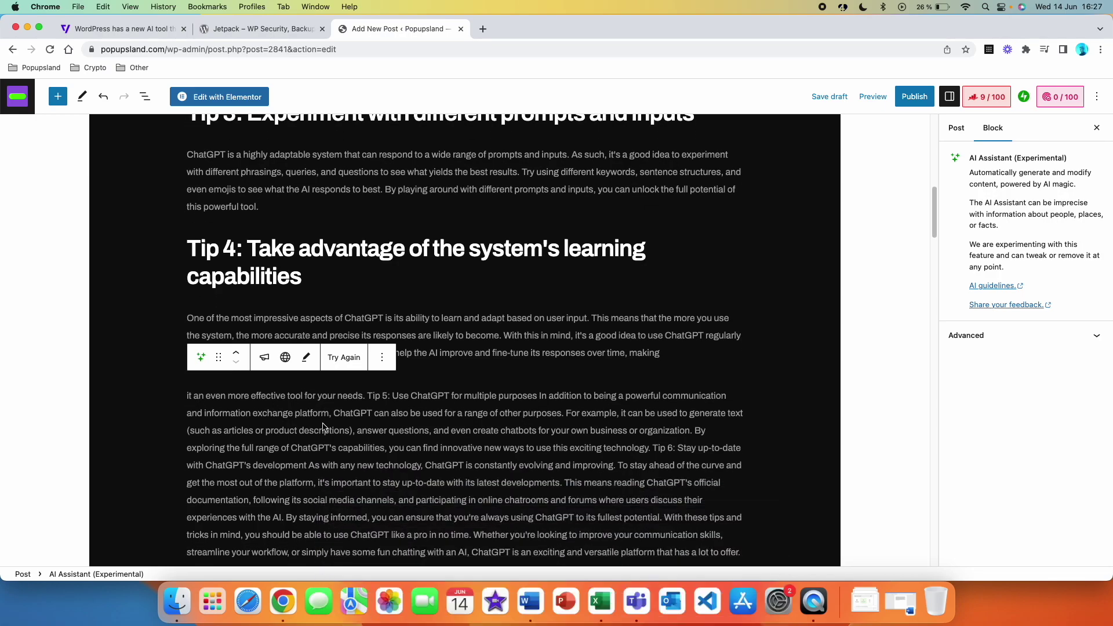
scroll(443, 353, "down", 1)
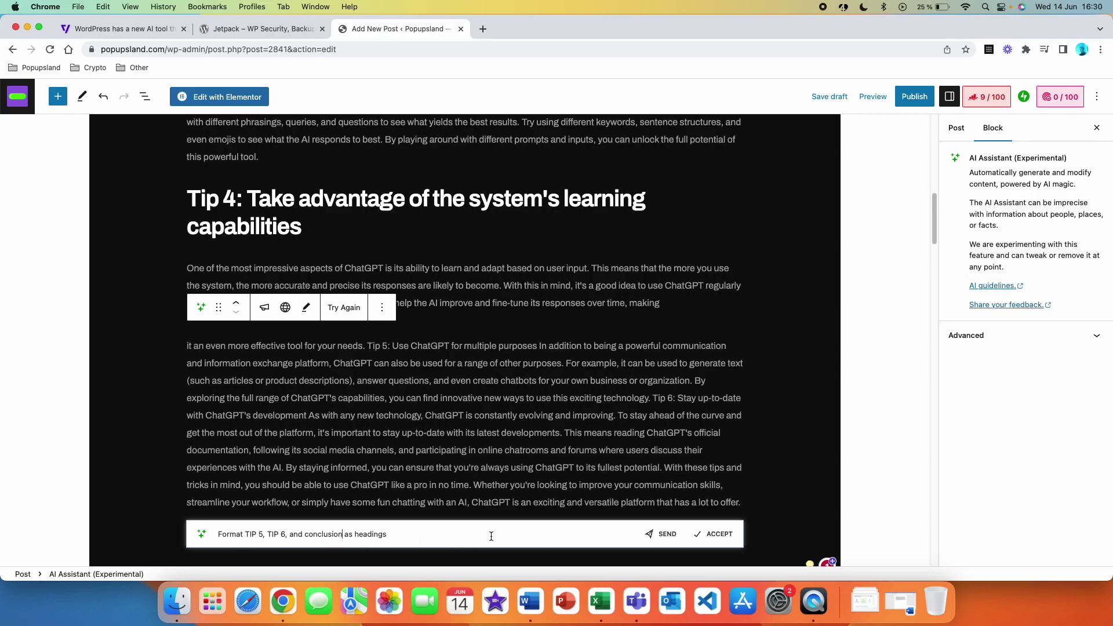
Ask the AI to format Tip 5, Tip 6 and Conclusion as headings, and accept them.
left_click(667, 533)
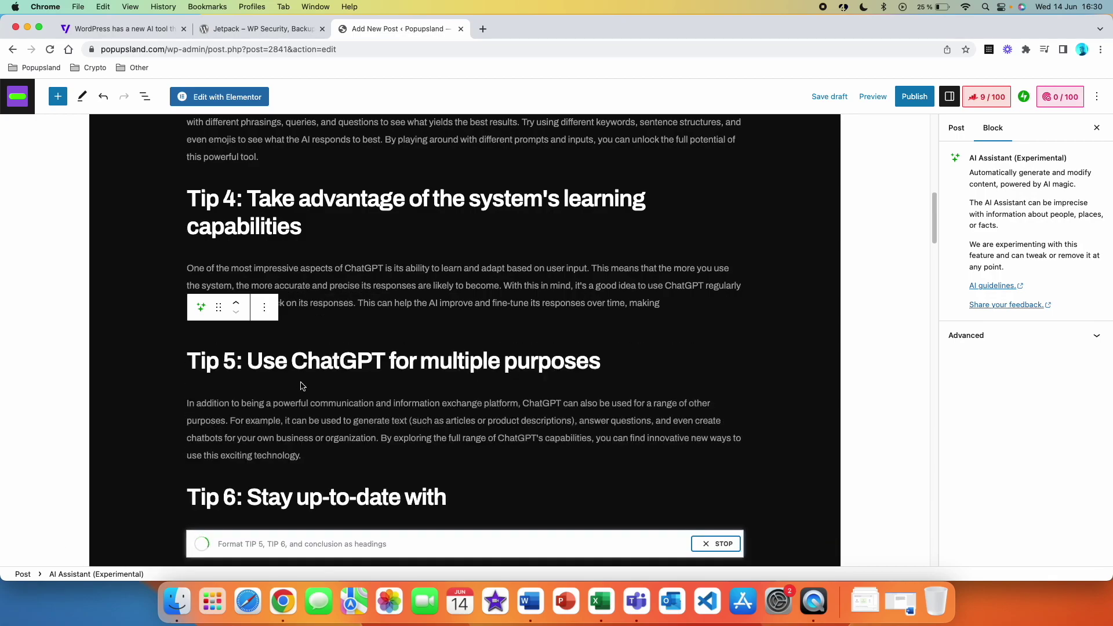
scroll(312, 385, "down", 3)
scroll(312, 385, "down", 2)
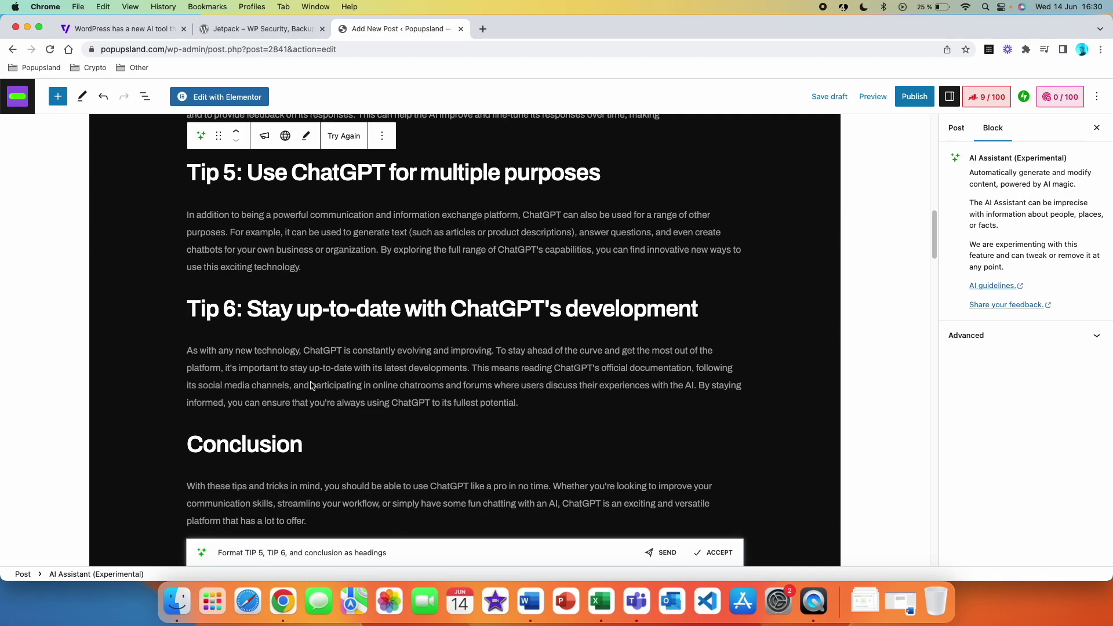
left_click(728, 479)
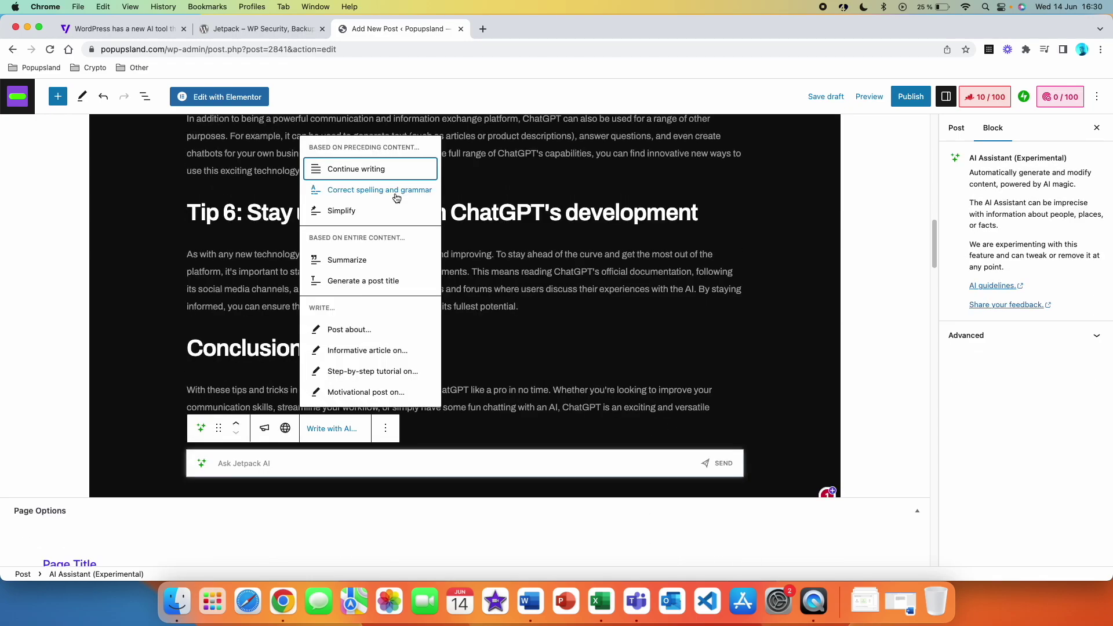
Generate the AI post title '6 Tips and Tricks for Mastering ChatGPT like a Pro.' and accept it.
left_click(379, 190)
scroll(472, 243, "up", 20)
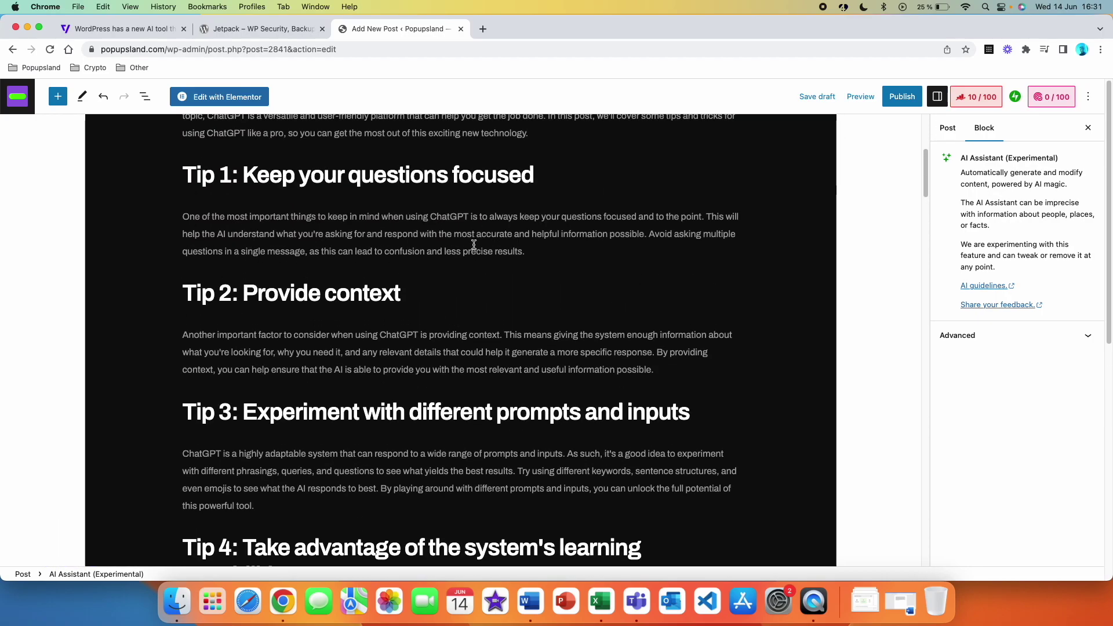
scroll(474, 245, "up", 2)
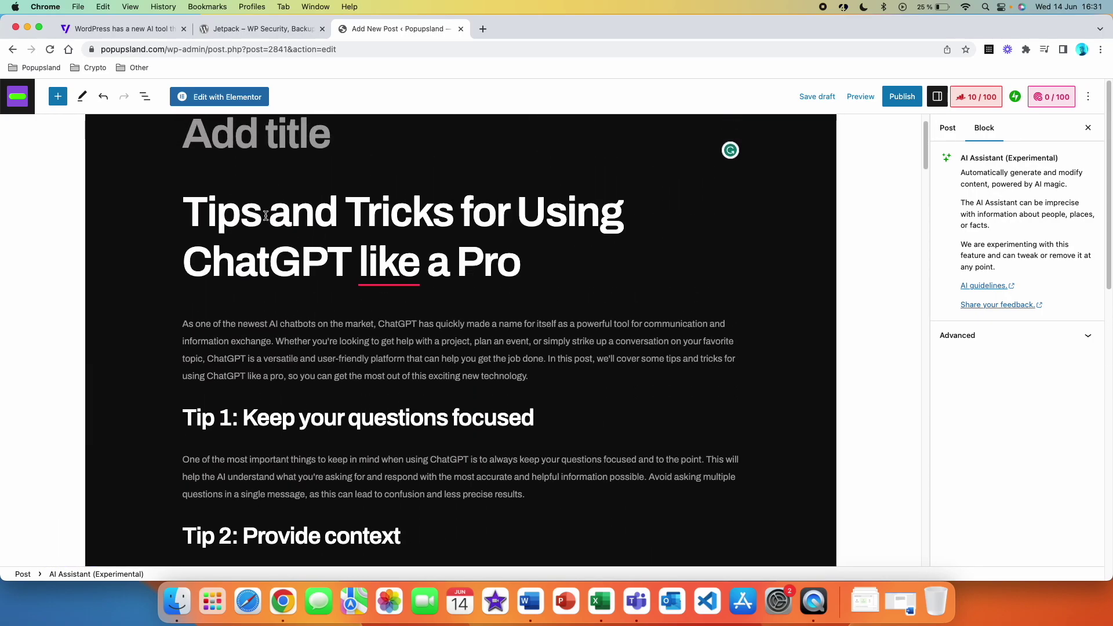
mouse_move(390, 274)
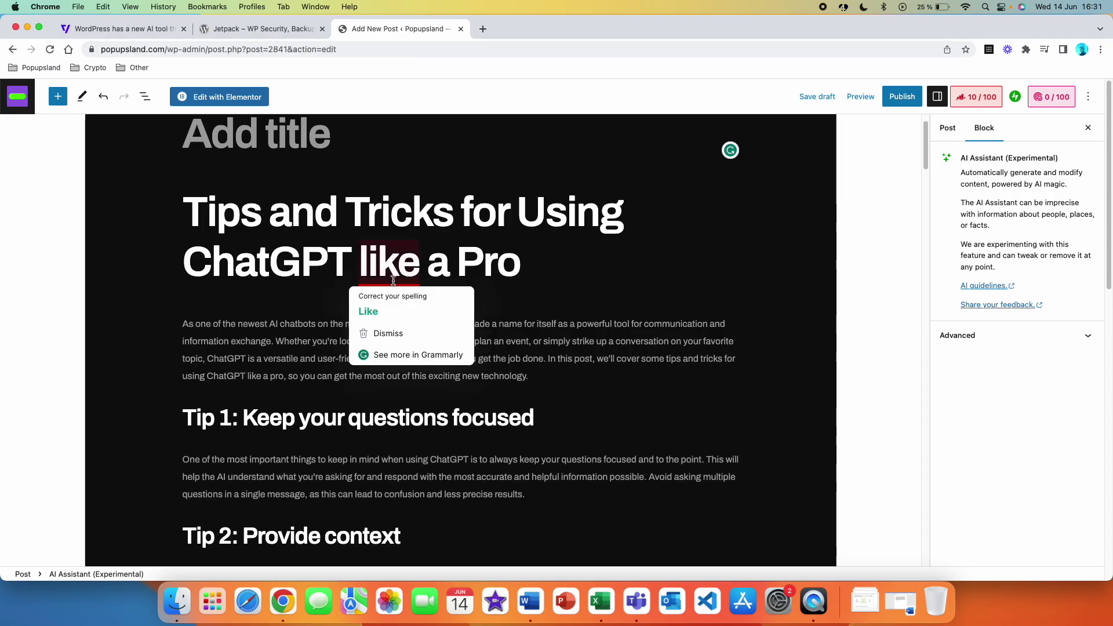
scroll(588, 305, "down", 20)
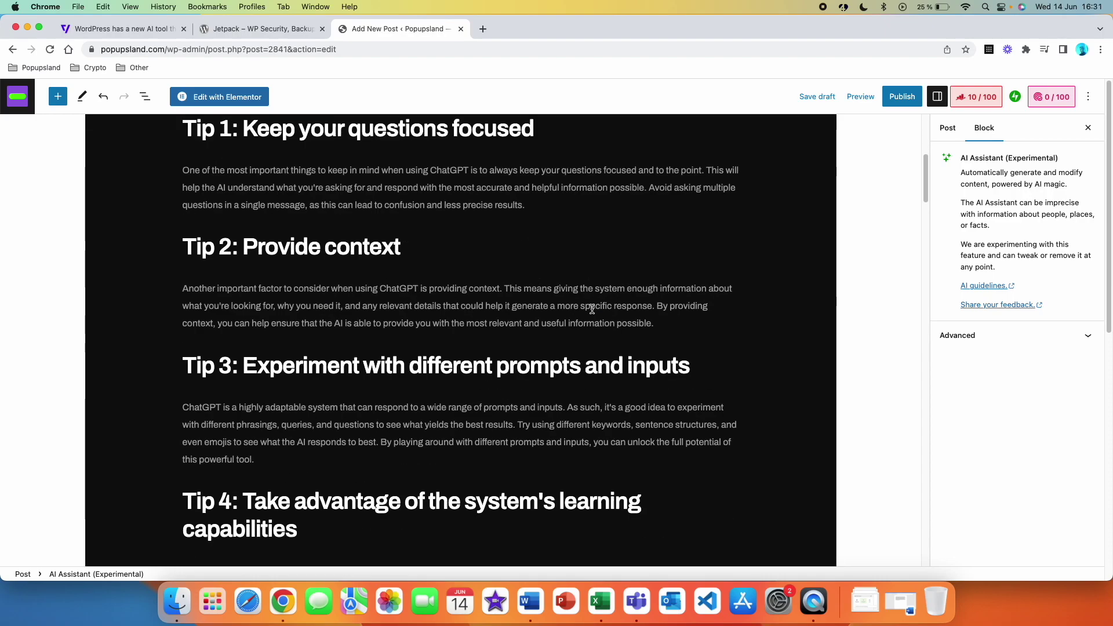
scroll(582, 307, "down", 4)
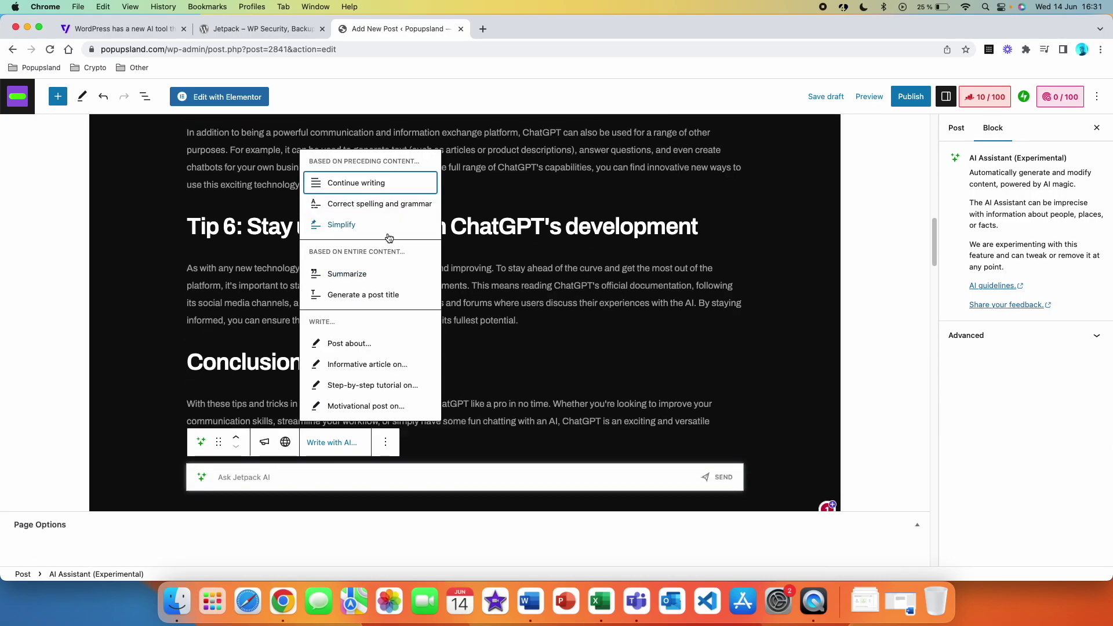
left_click(392, 296)
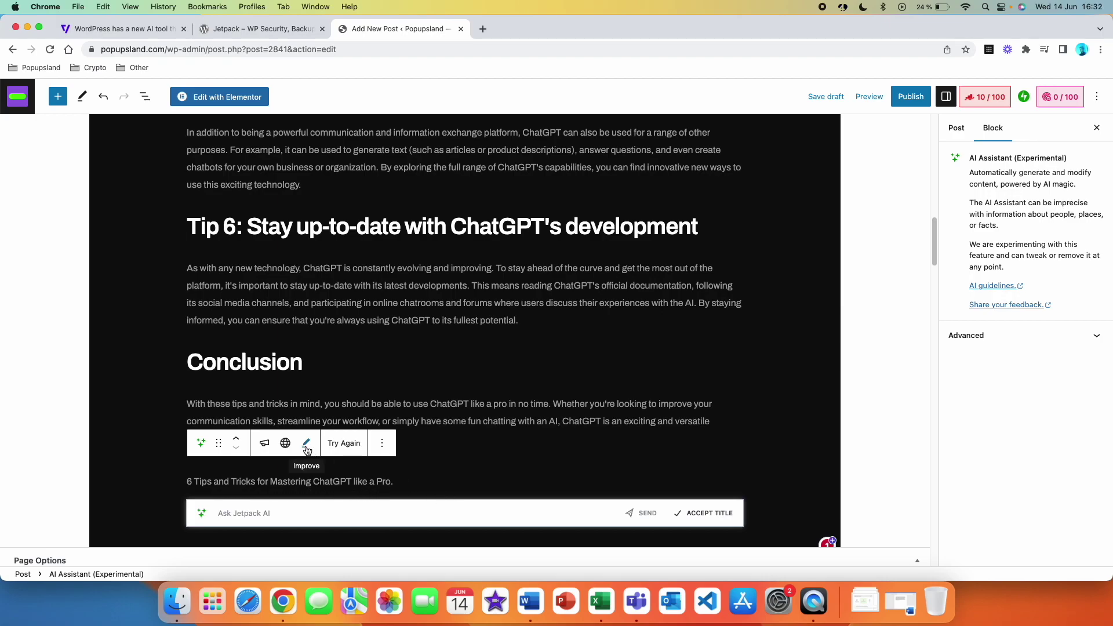
key("shift+Tab")
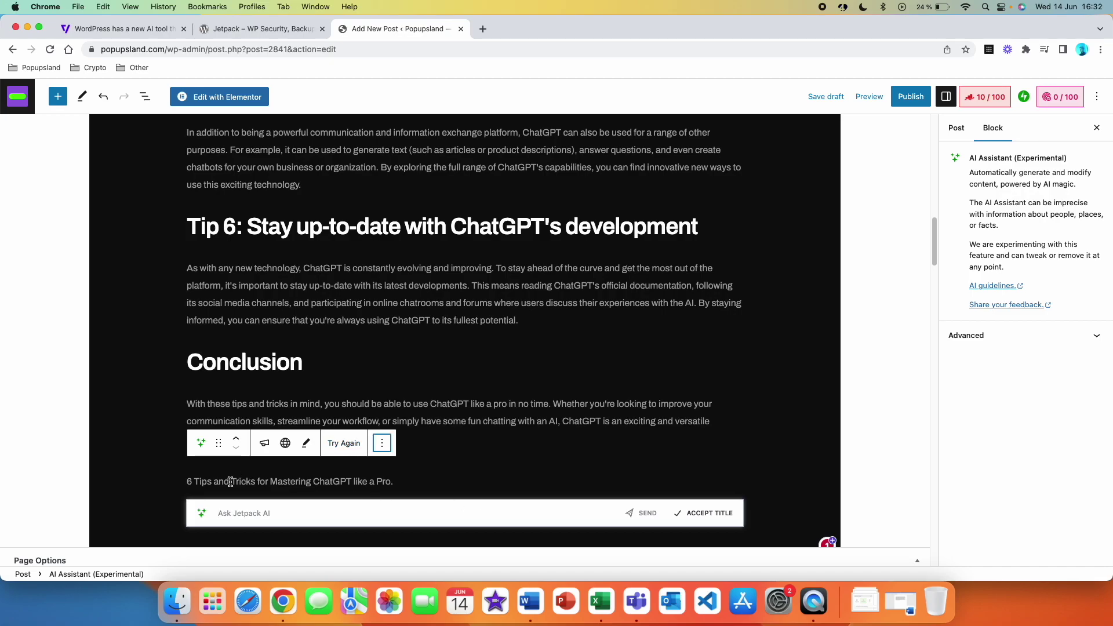
left_click(731, 516)
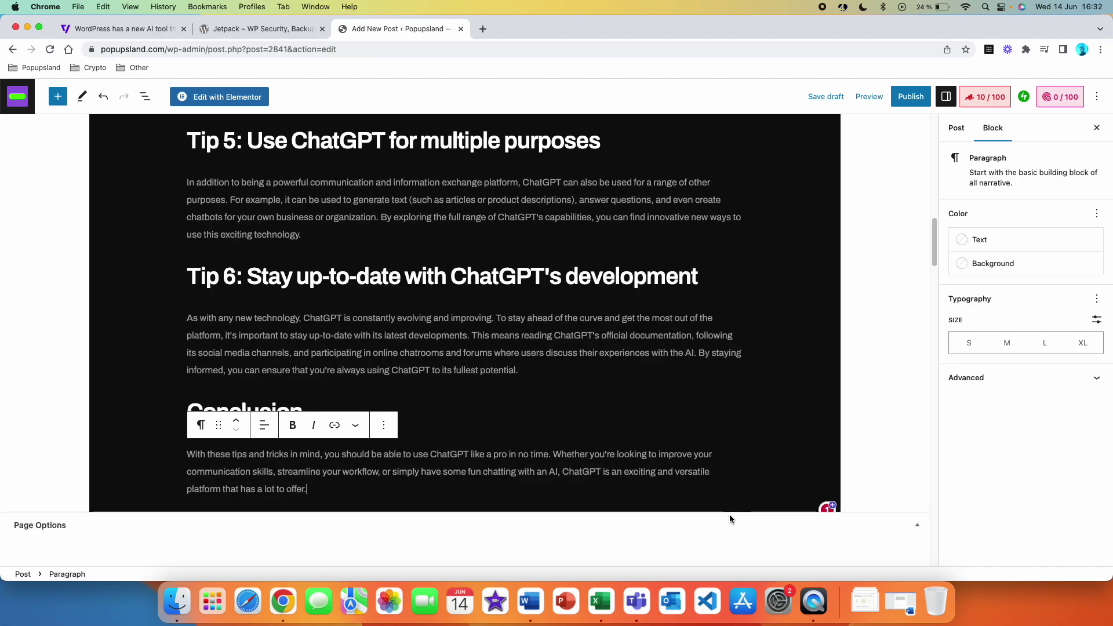
scroll(129, 359, "up", 20)
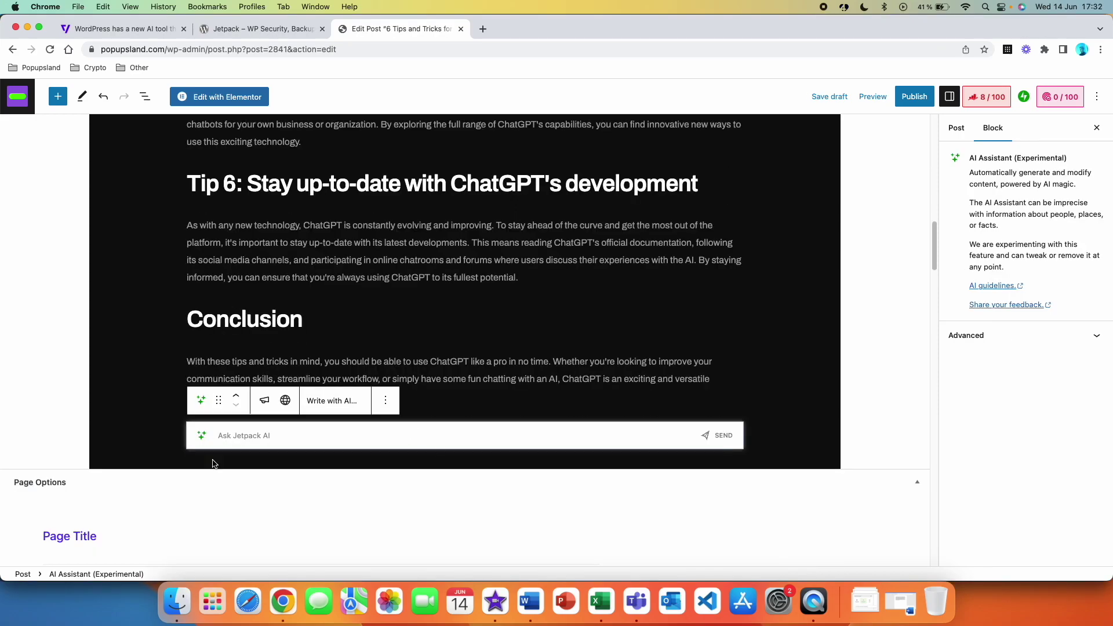
Ask the AI Assistant block to summarize the whole post.
left_click(281, 443)
left_click(386, 408)
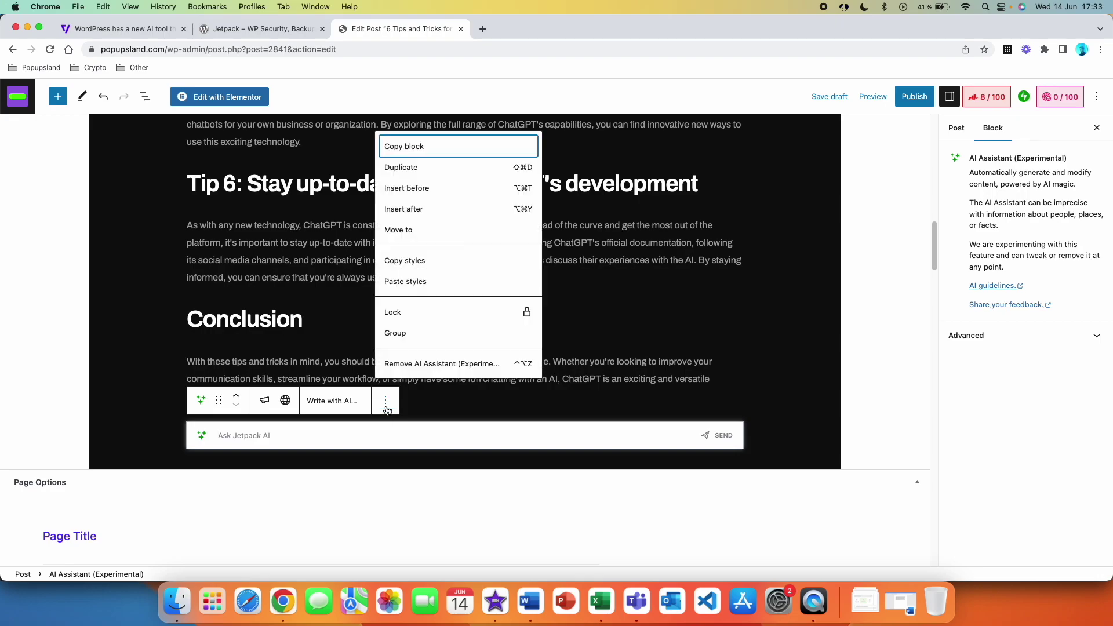
left_click(417, 364)
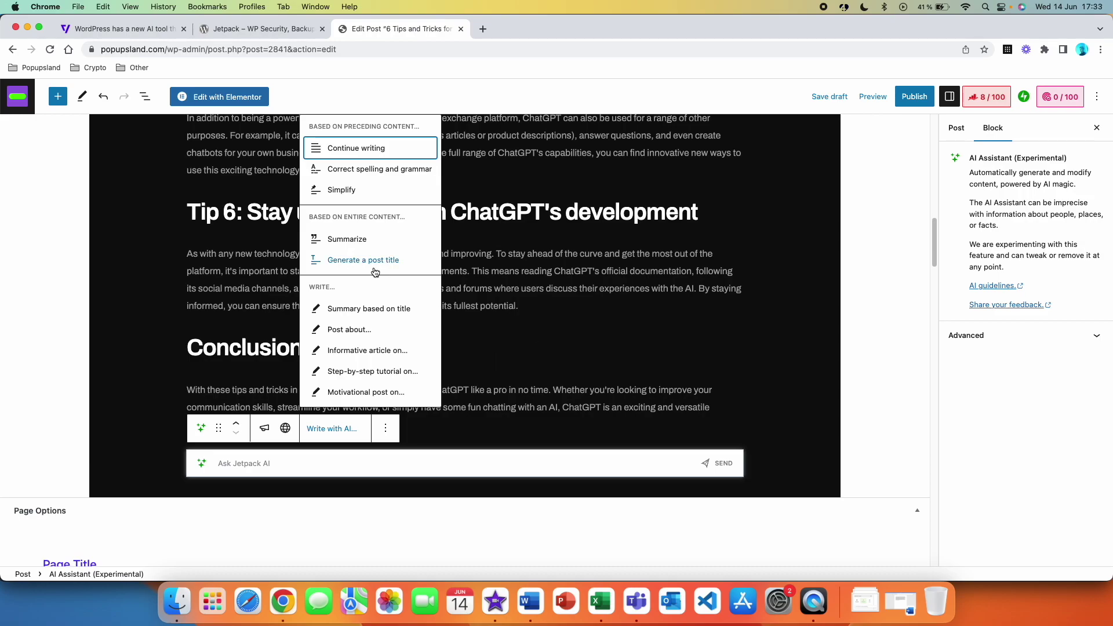
left_click(374, 250)
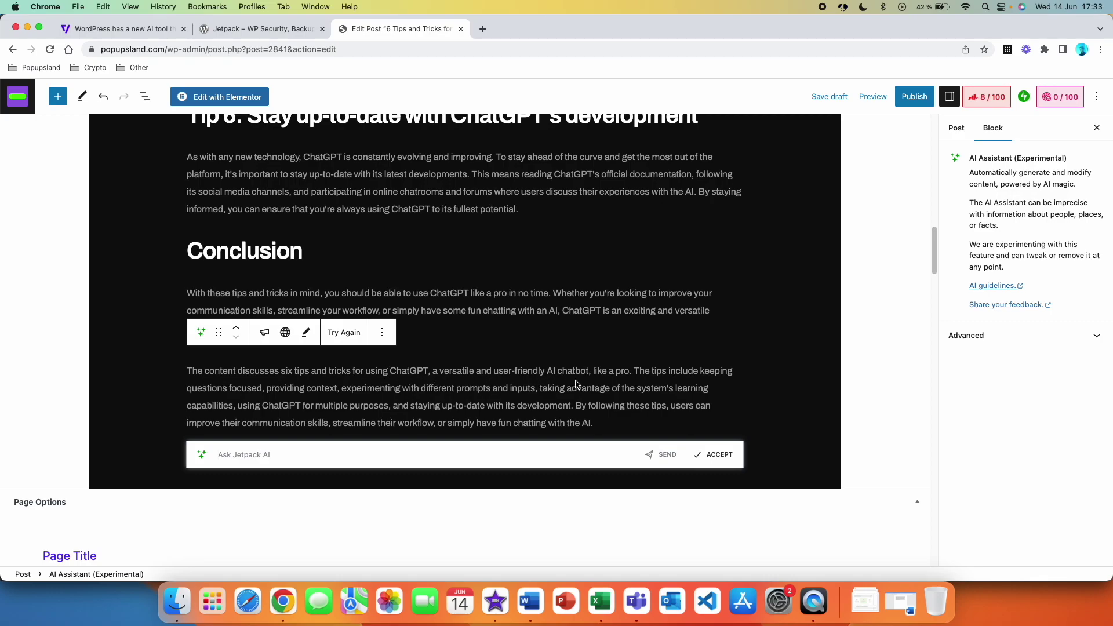
Accept the summary, undo it with Ctrl+Z, and request Simplify instead.
left_click(718, 460)
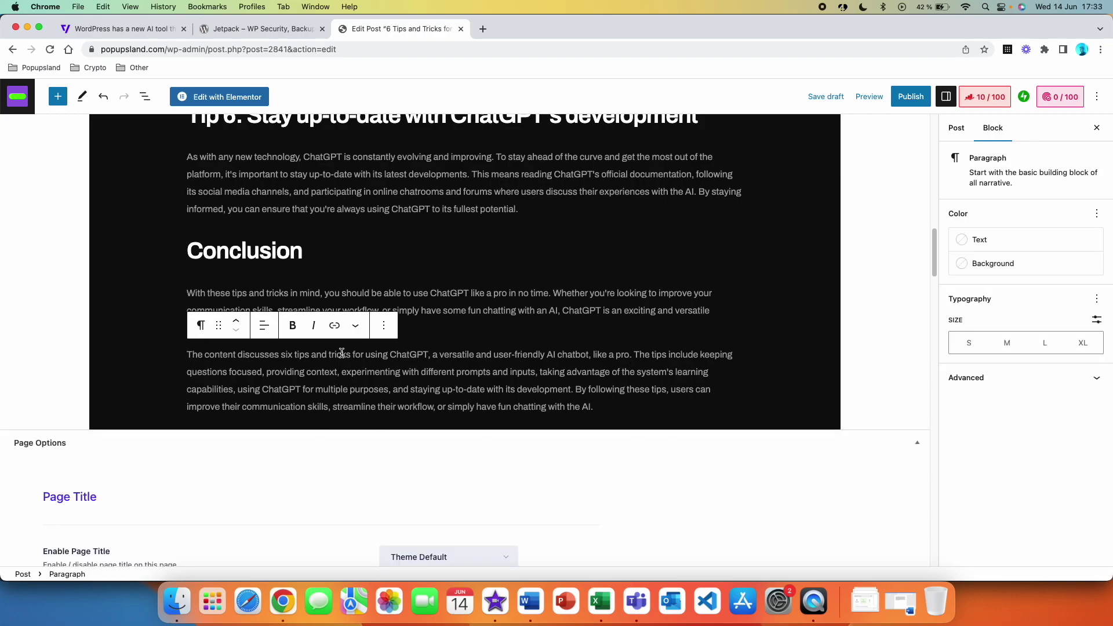
key("ctrl+z")
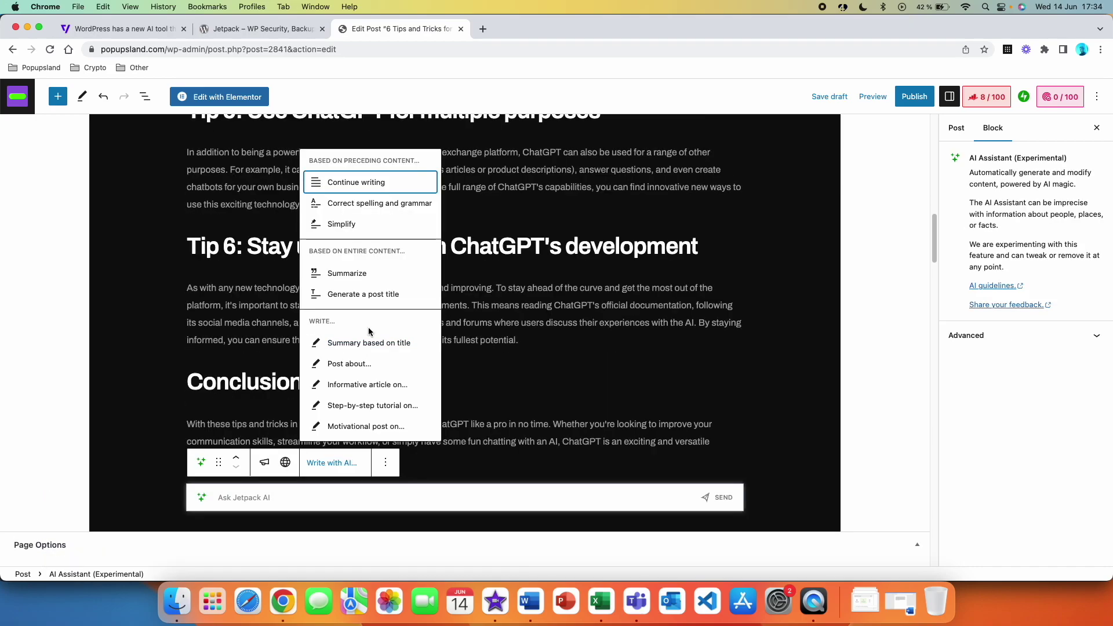
left_click(352, 226)
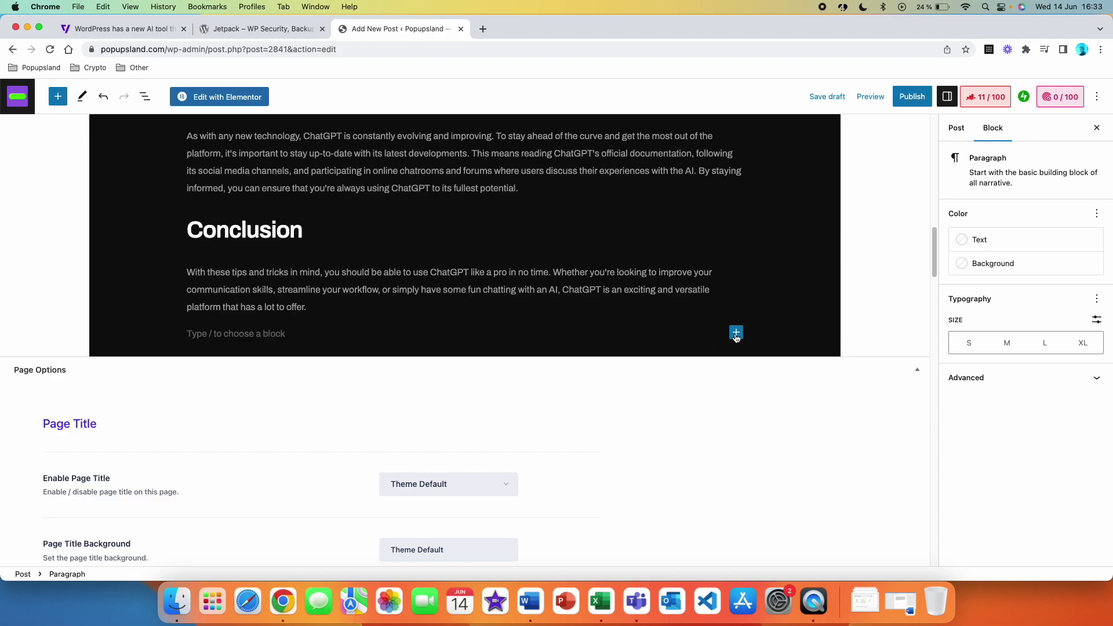
Insert an AI Assistant block, prompt 'Generate an informative table for this article', and accept the table.
left_click(736, 333)
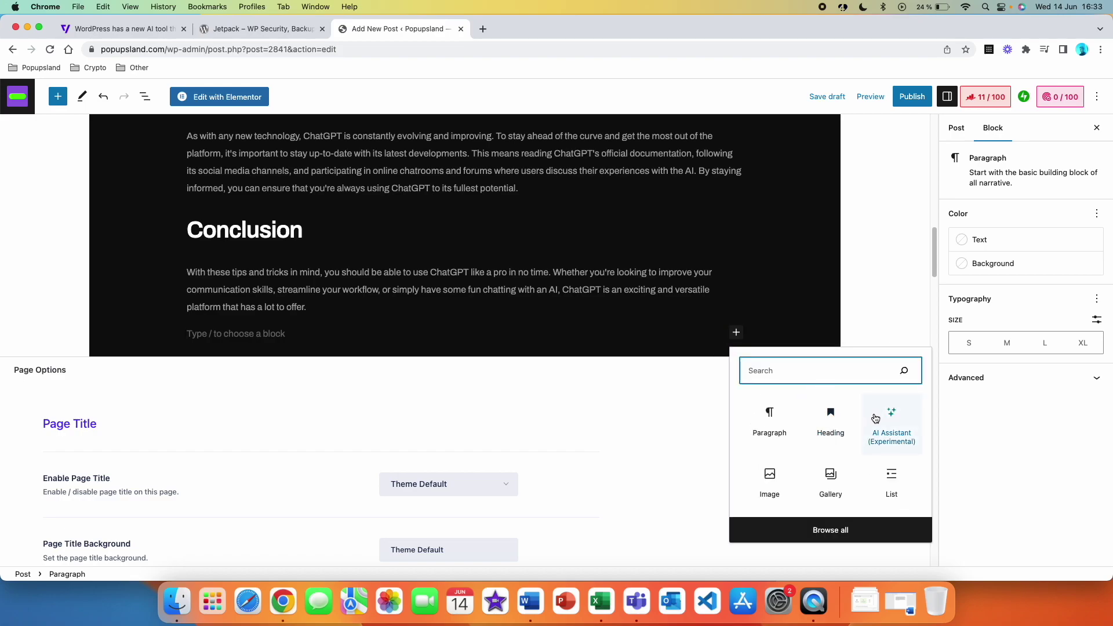
left_click(904, 424)
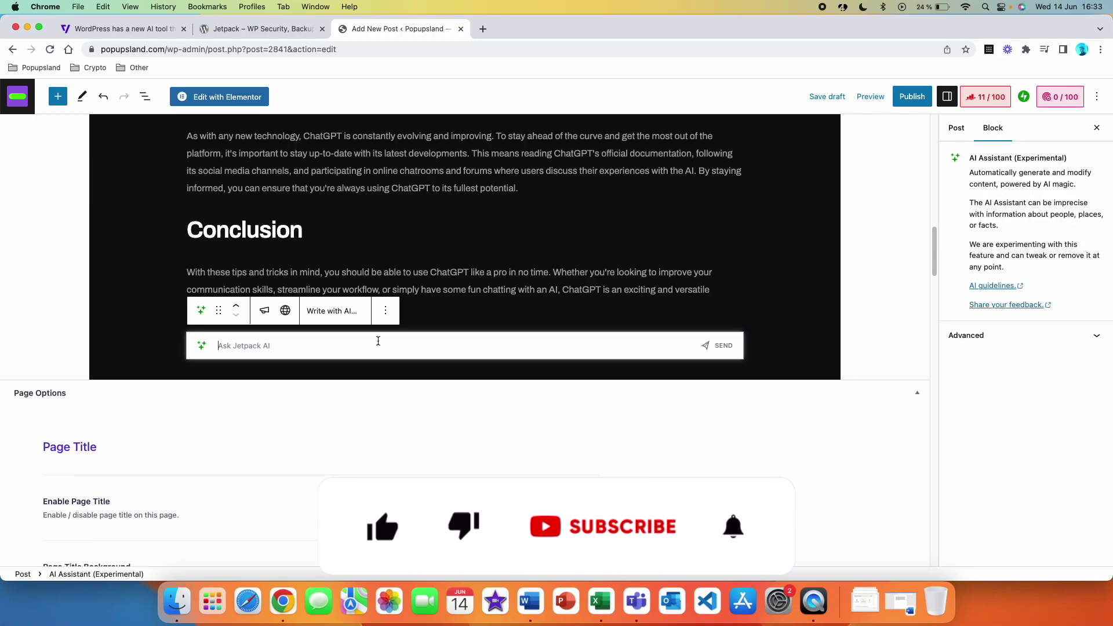
type("Generate an informative table for this article")
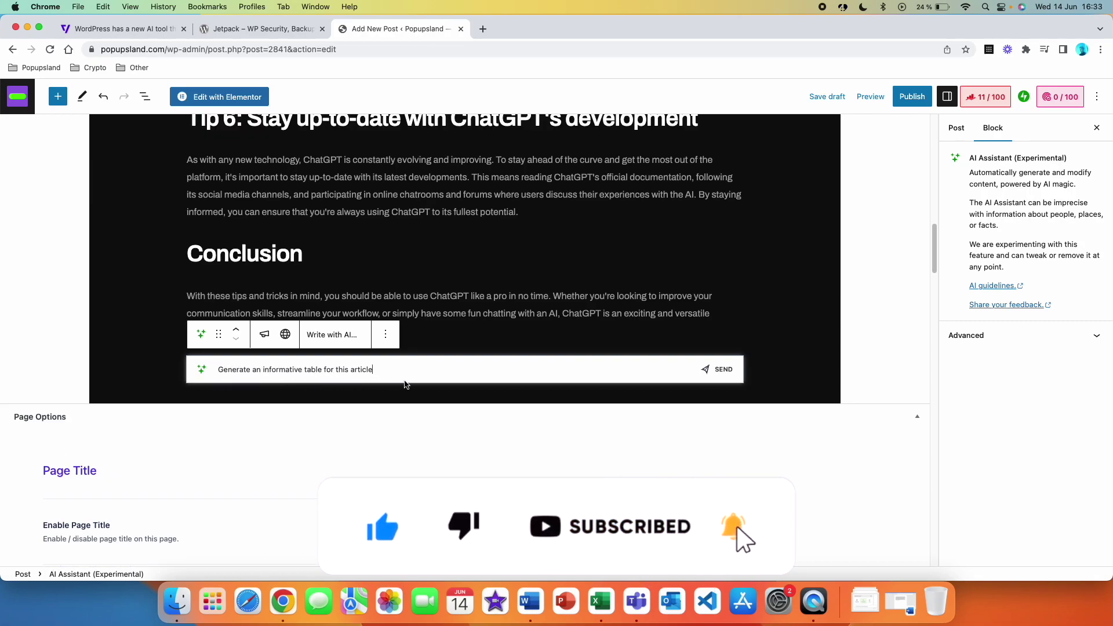
left_click(718, 374)
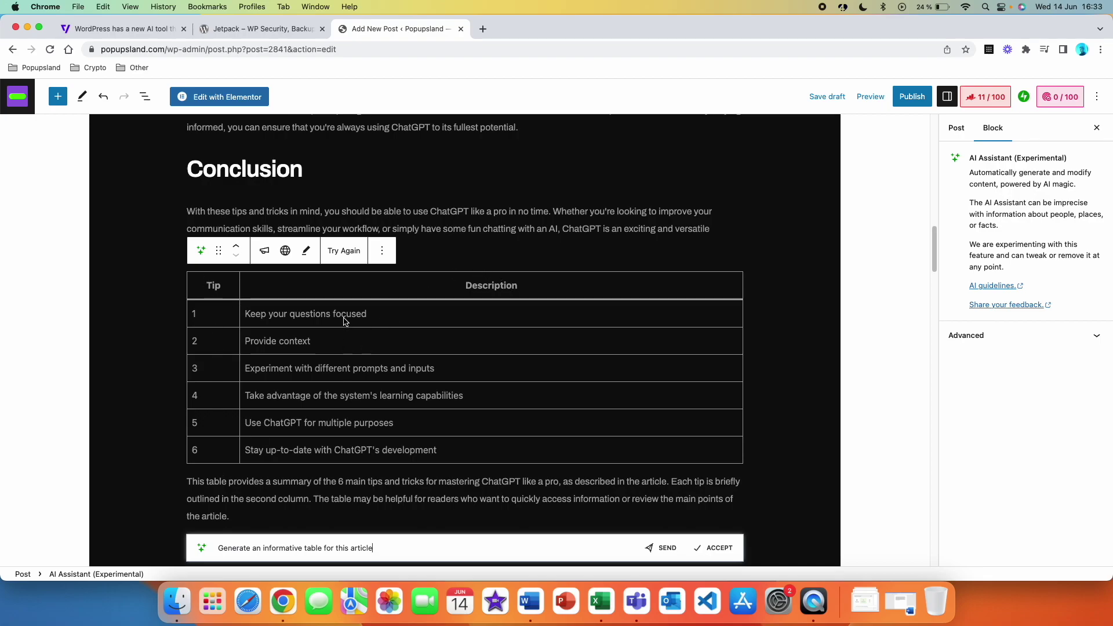
left_click(713, 548)
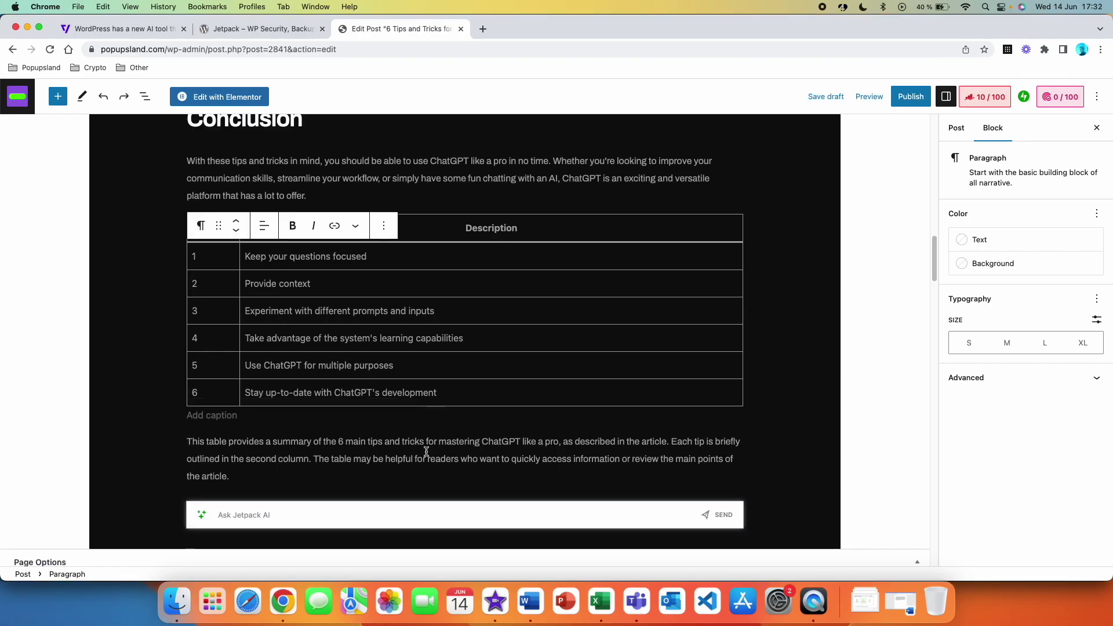
Type 'fjdsjfk ds fds d' in the last table cell, insert a row after it, and enter 7.
left_click(447, 393)
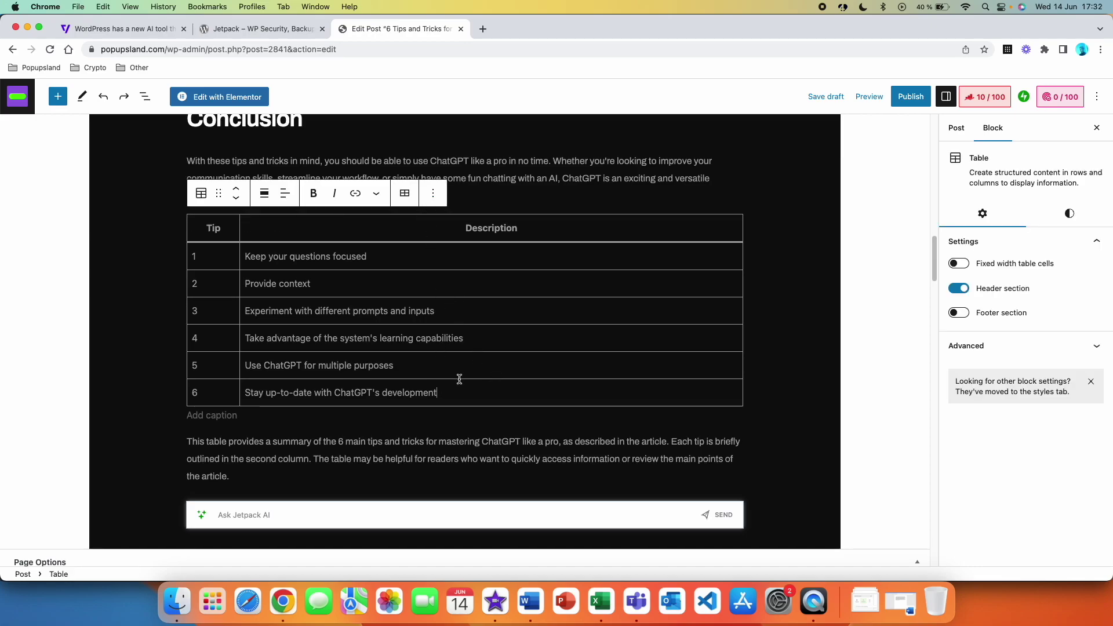
type("fjdsjfk ds fds d")
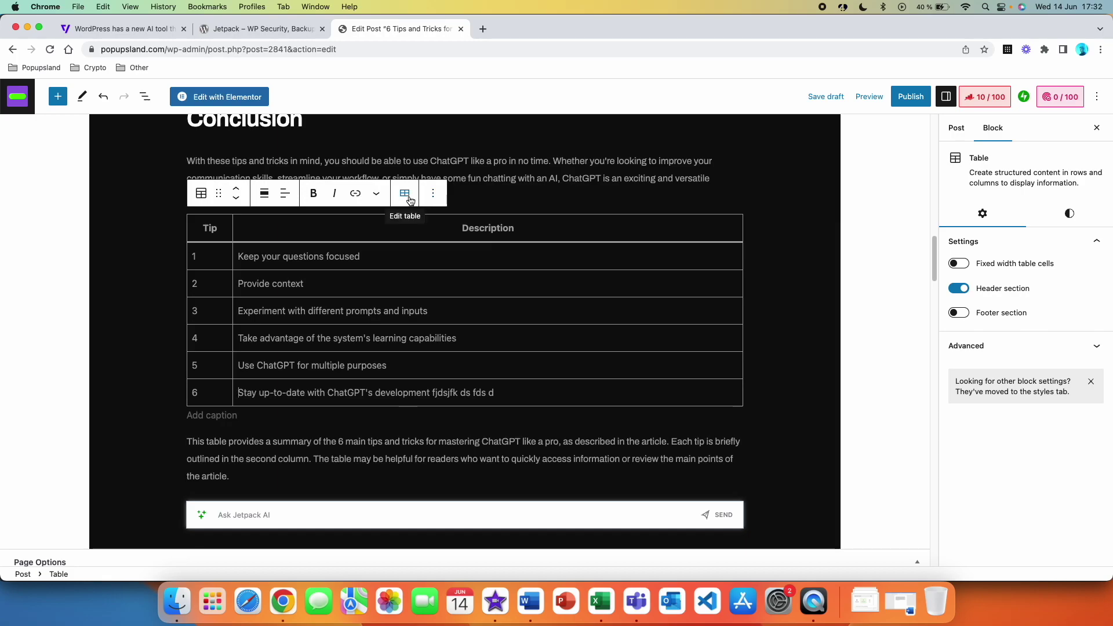
left_click(409, 200)
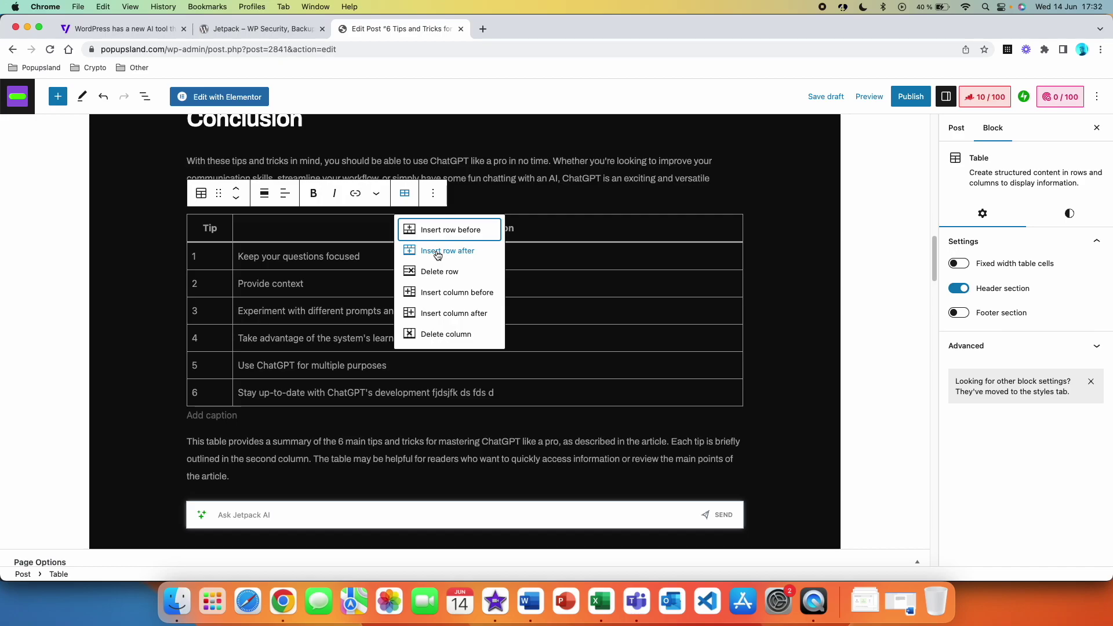
left_click(438, 250)
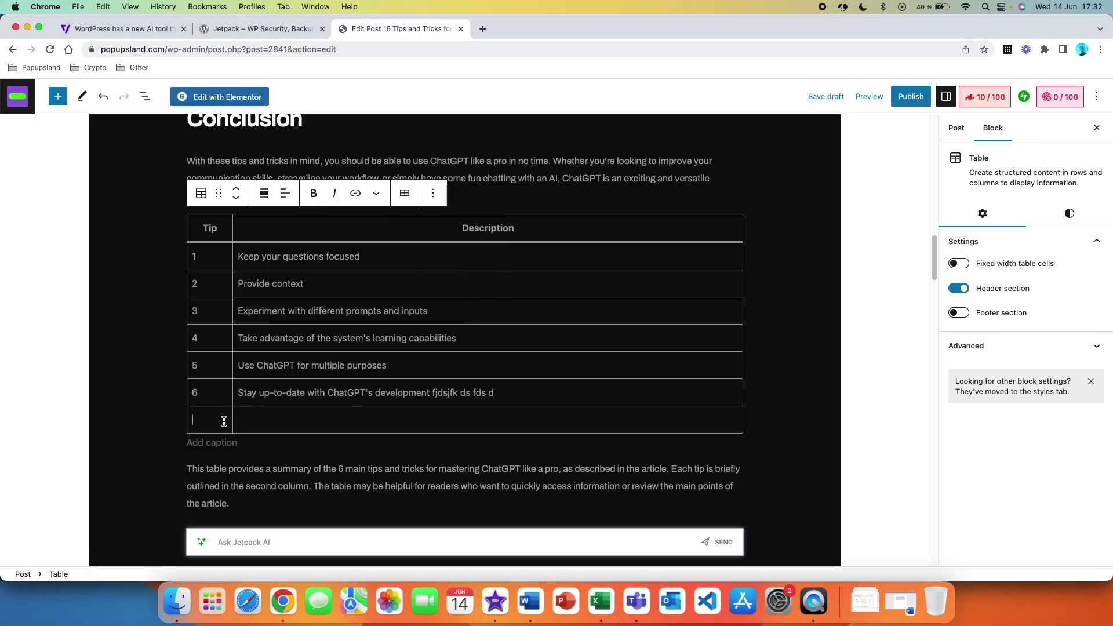
type("7")
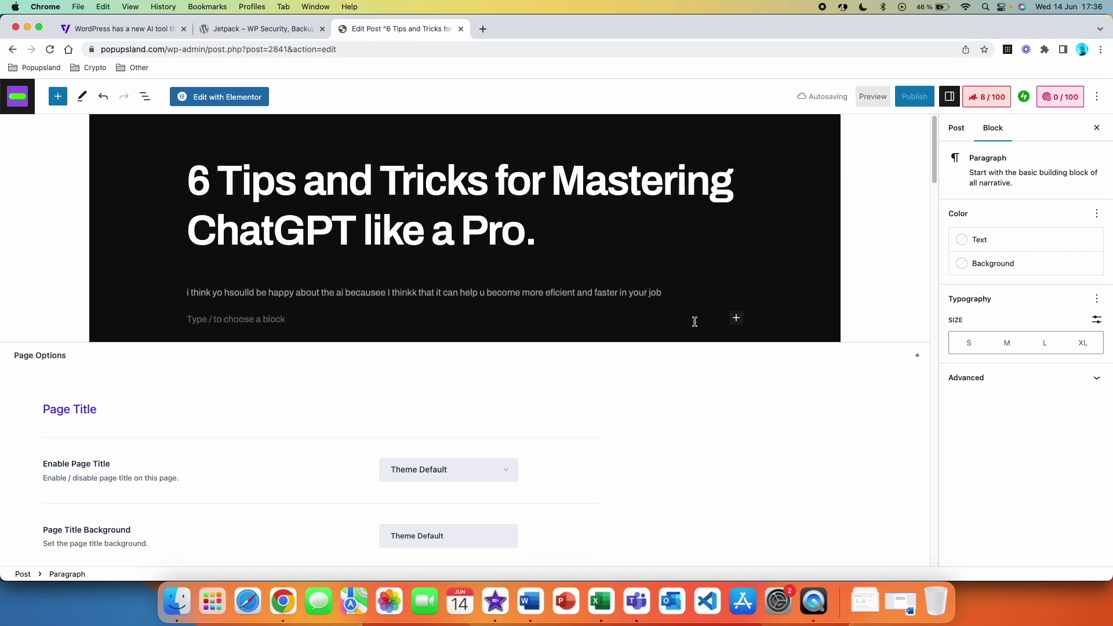
Insert an AI Assistant block, run Correct spelling and grammar on the sentence, and accept the fix.
left_click(735, 317)
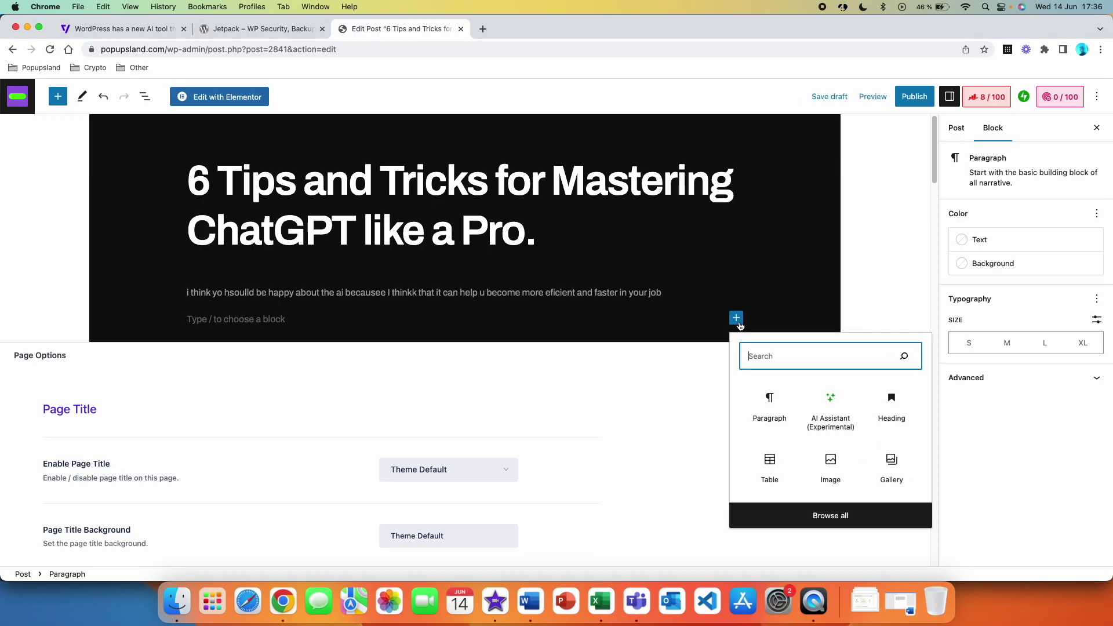
left_click(834, 409)
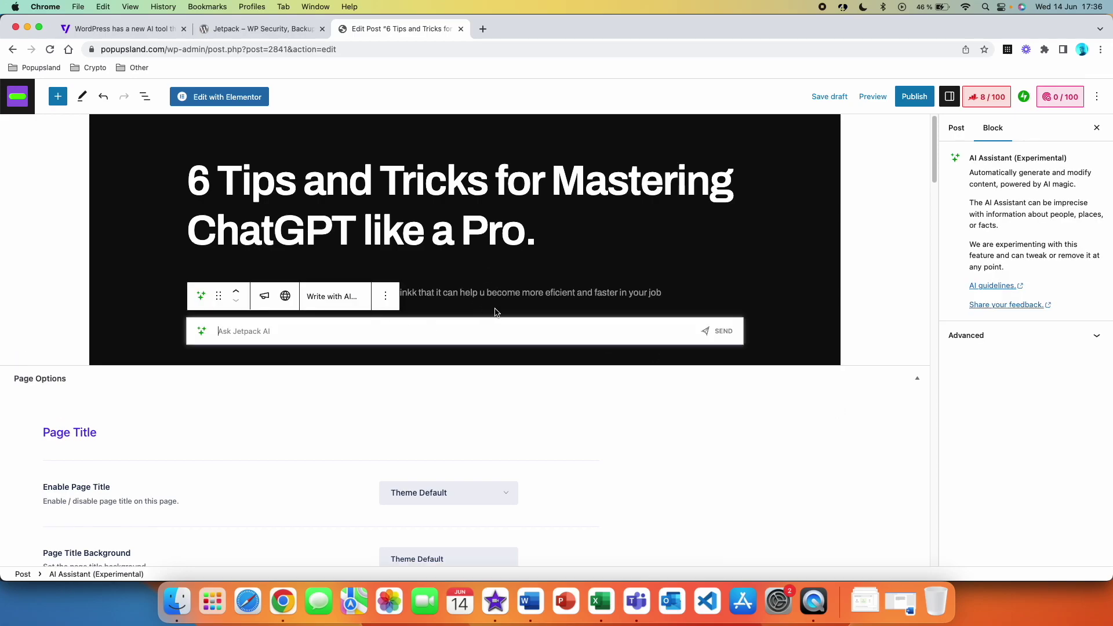
left_click(326, 296)
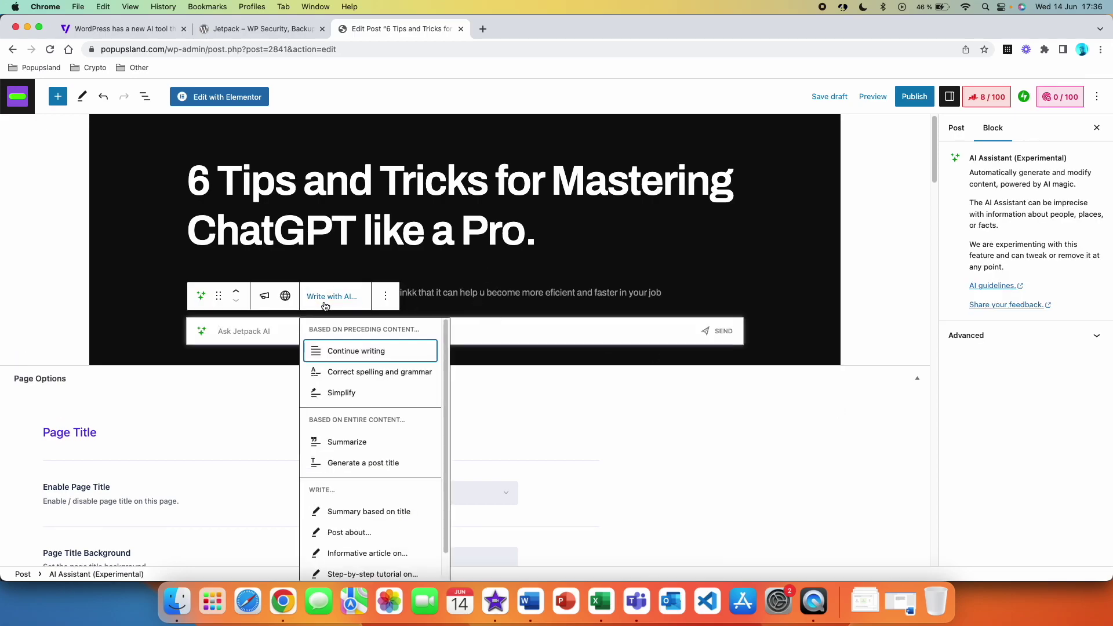
left_click(379, 372)
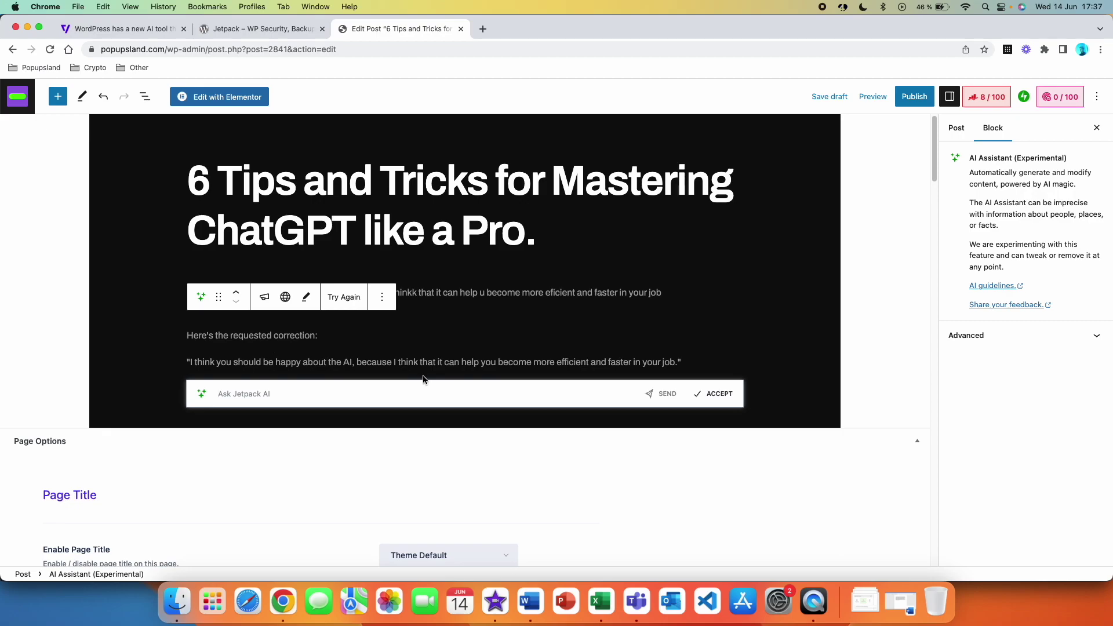
left_click(721, 396)
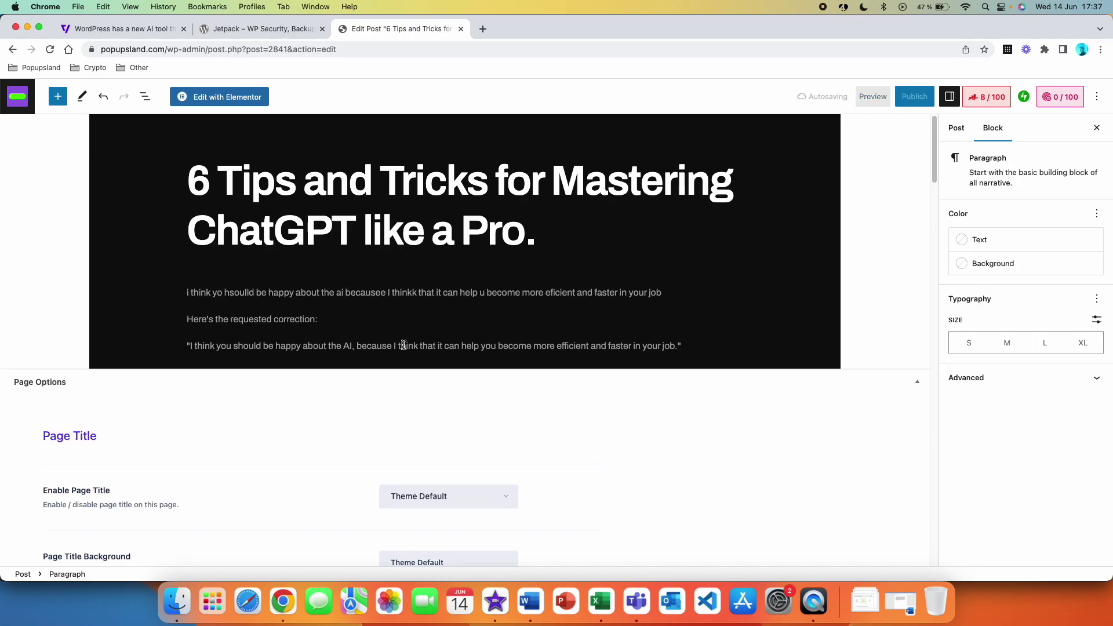